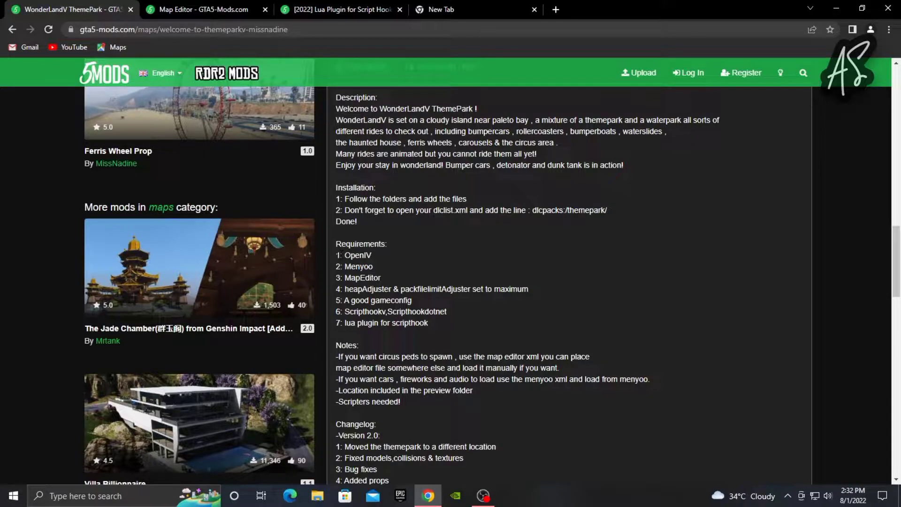
Step: Examine the requirements list in the WonderLandV ThemePark mod description, including the adjusters, gameconfig and Script Hook entries
{"action": "left_click_drag", "start_coordinate": [332, 252], "coordinate": [449, 326]}
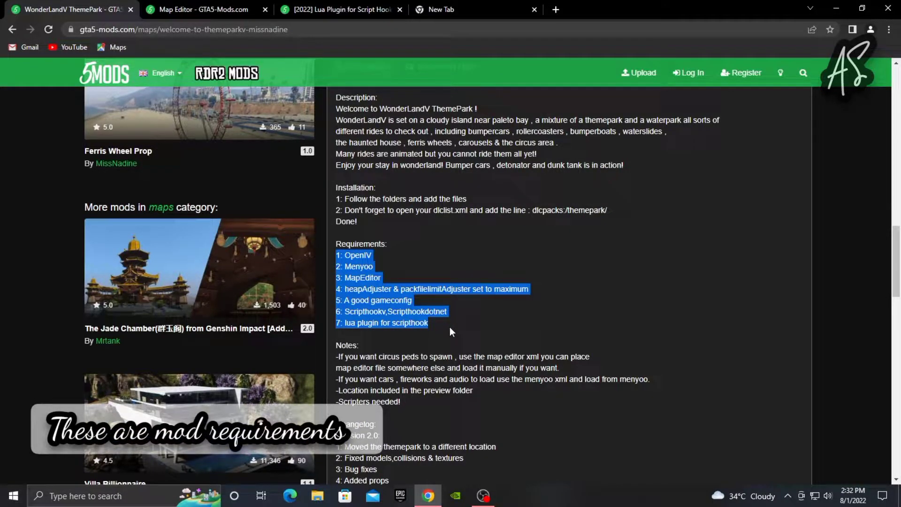
{"action": "left_click", "coordinate": [331, 282]}
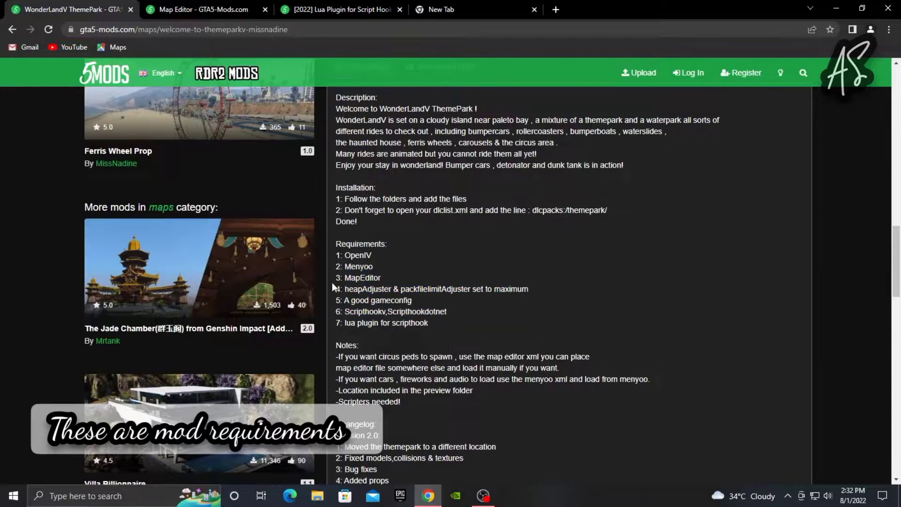
{"action": "left_click_drag", "start_coordinate": [333, 289], "coordinate": [379, 301]}
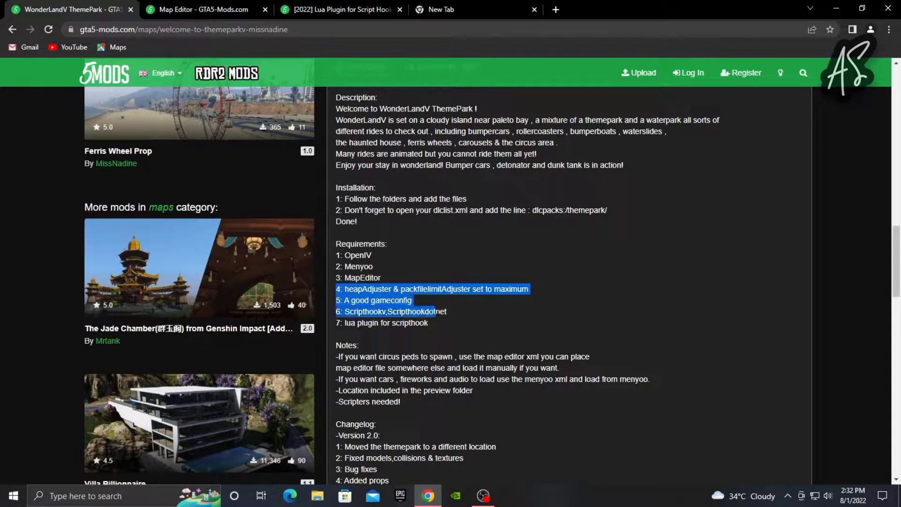
{"action": "left_click_drag", "start_coordinate": [435, 311], "coordinate": [458, 317]}
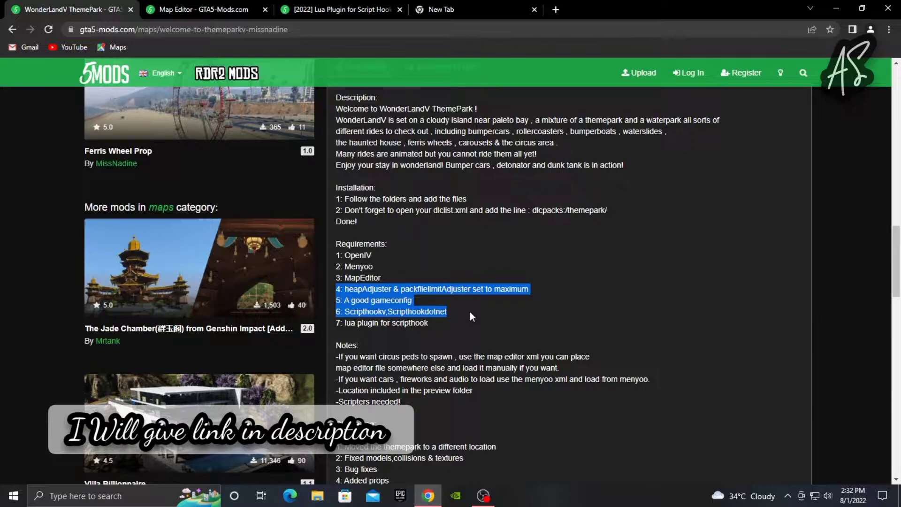
{"action": "scroll", "coordinate": [472, 317], "scroll_direction": "up", "scroll_amount": 10}
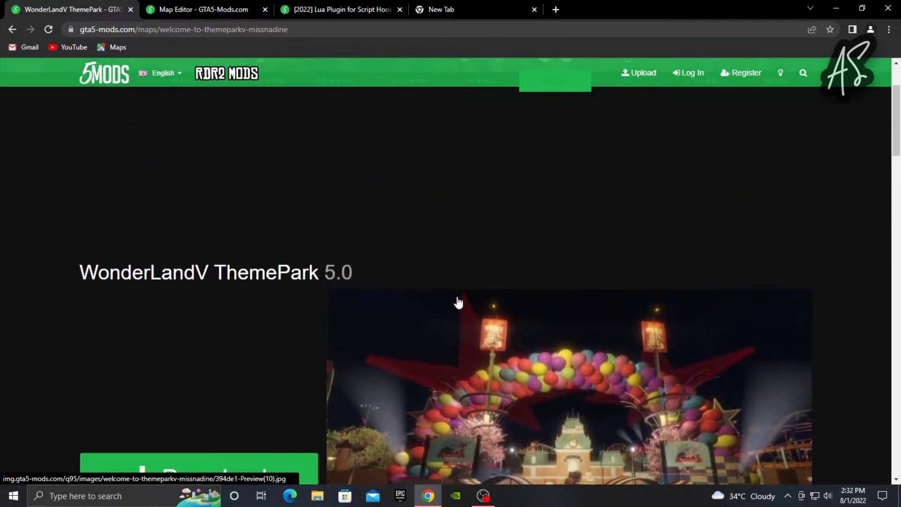
Step: Review the download pages of the Map Editor mod and the Lua Plugin for Script Hook V
{"action": "left_click", "coordinate": [202, 10]}
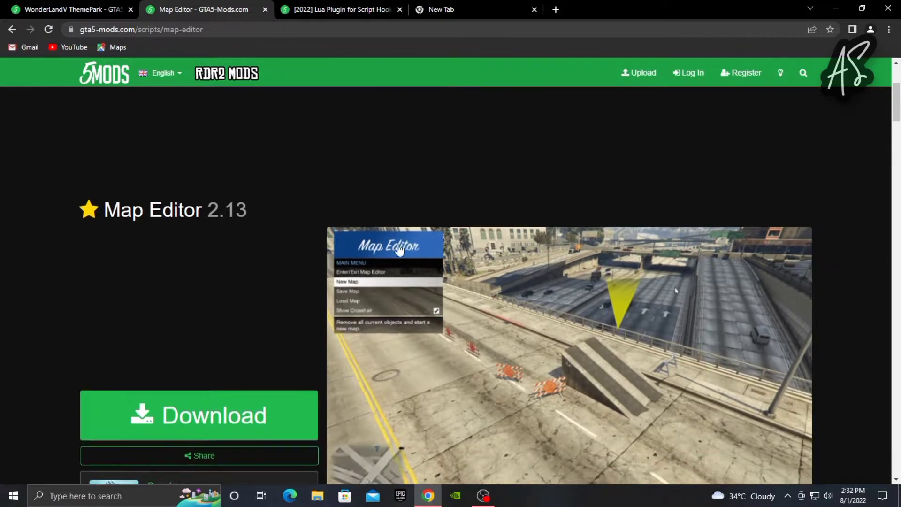
{"action": "scroll", "coordinate": [406, 247], "scroll_direction": "down", "scroll_amount": 2}
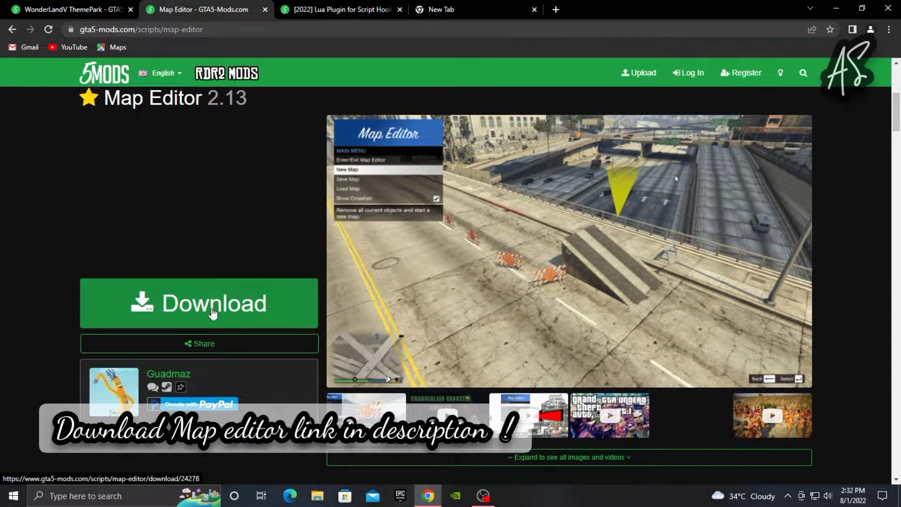
{"action": "left_click", "coordinate": [339, 9]}
{"action": "scroll", "coordinate": [527, 258], "scroll_direction": "down", "scroll_amount": 10}
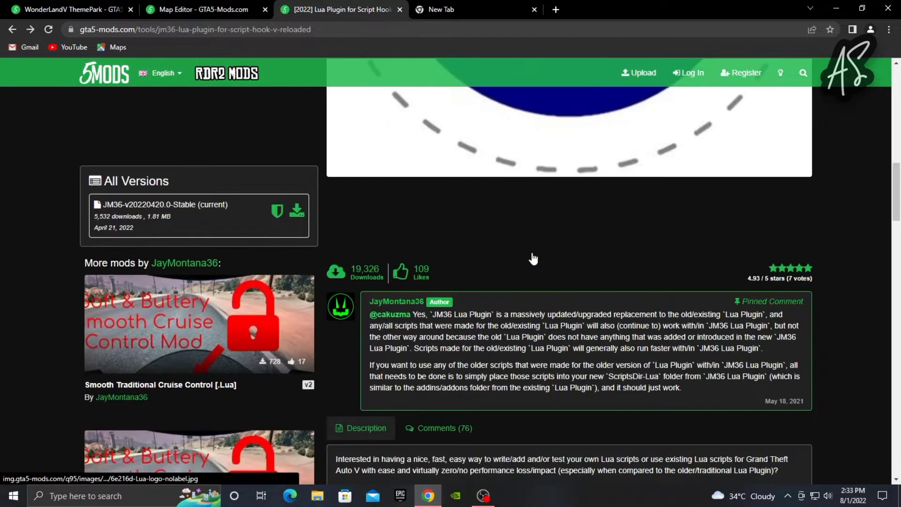
{"action": "scroll", "coordinate": [533, 257], "scroll_direction": "up", "scroll_amount": 10}
{"action": "scroll", "coordinate": [328, 255], "scroll_direction": "up", "scroll_amount": 1}
{"action": "scroll", "coordinate": [291, 256], "scroll_direction": "down", "scroll_amount": 1}
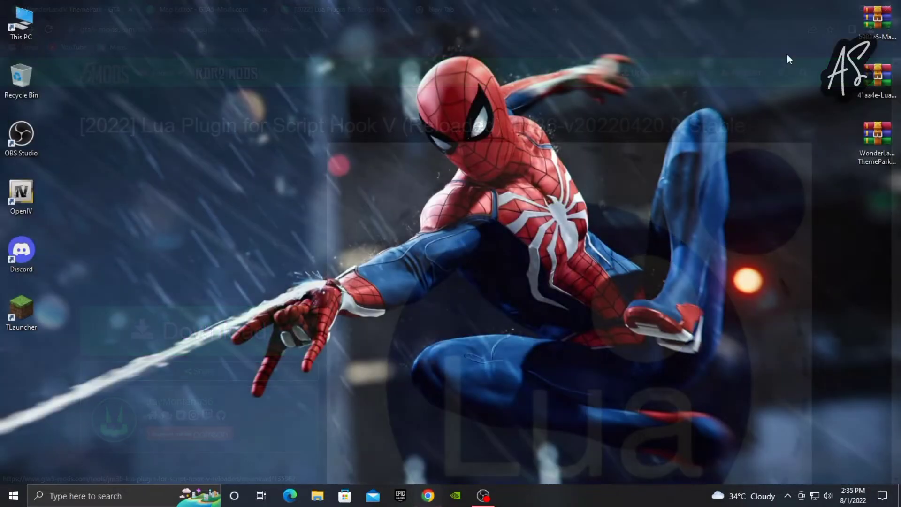
Step: Extract the b983e5-MapEditor archive into its own folder on the desktop and delete the archive
{"action": "left_click_drag", "start_coordinate": [877, 21], "coordinate": [618, 34]}
{"action": "right_click", "coordinate": [617, 34]}
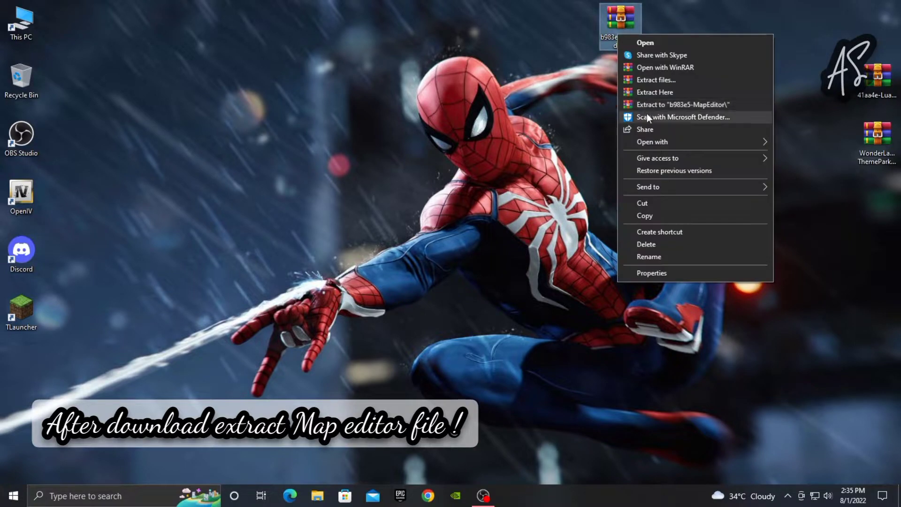
{"action": "left_click", "coordinate": [656, 104]}
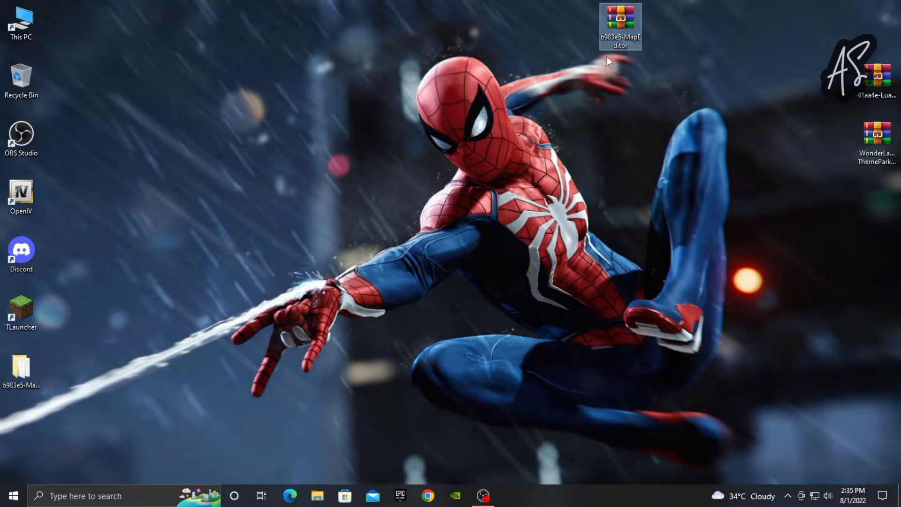
{"action": "left_click_drag", "start_coordinate": [24, 82], "coordinate": [24, 86]}
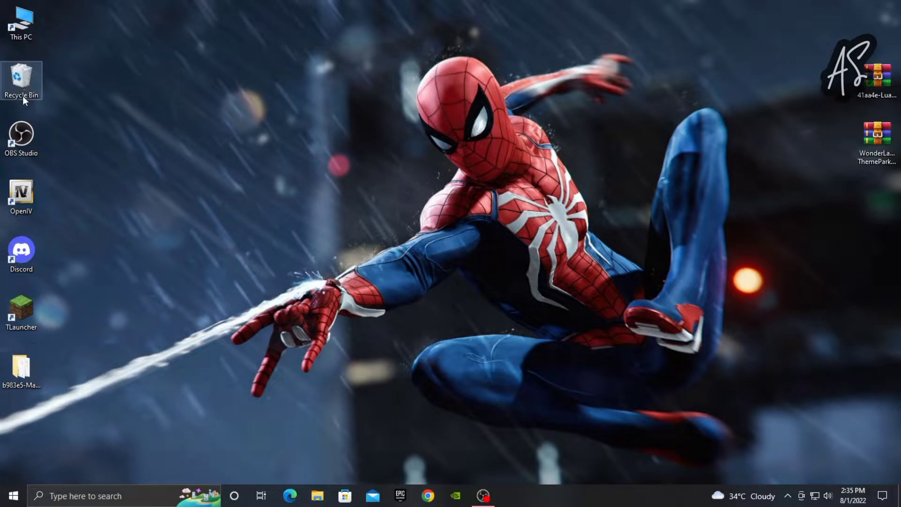
{"action": "left_click_drag", "start_coordinate": [21, 371], "coordinate": [663, 95]}
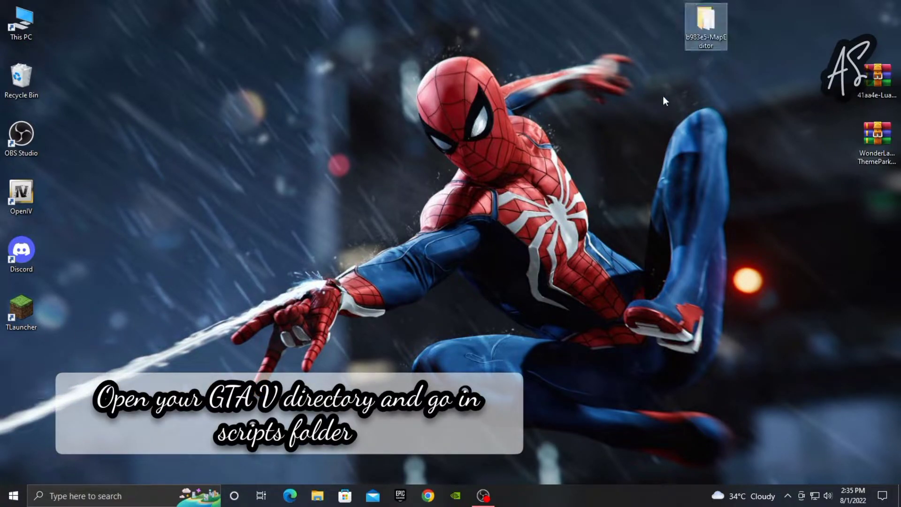
Step: Open the scripts folder of the GTAV directory on DISK F in a smaller window that leaves the desktop reachable
{"action": "double_click", "coordinate": [22, 29]}
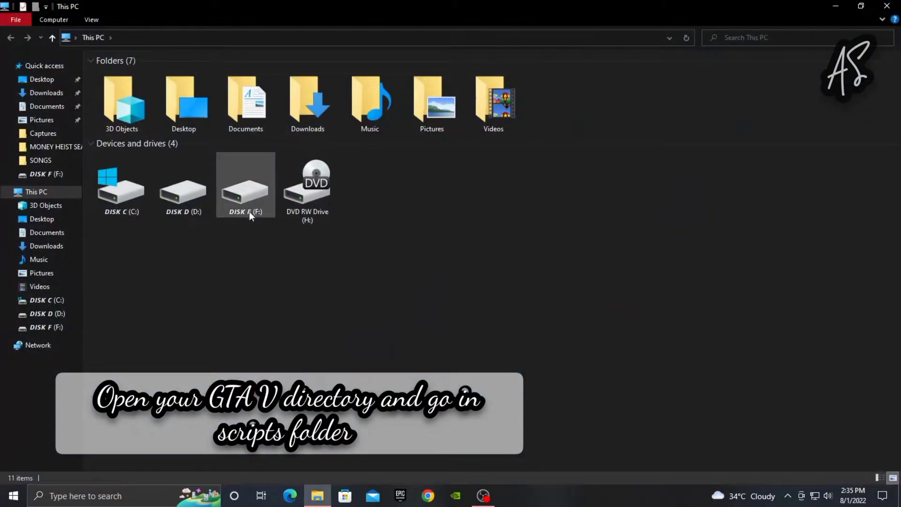
{"action": "double_click", "coordinate": [248, 210]}
{"action": "double_click", "coordinate": [126, 103]}
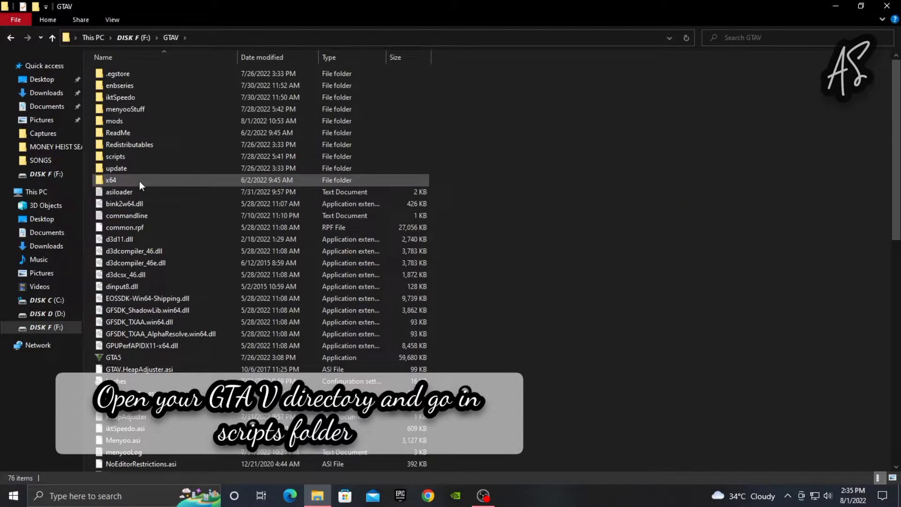
{"action": "double_click", "coordinate": [122, 157]}
{"action": "double_click", "coordinate": [128, 157]}
{"action": "left_click", "coordinate": [869, 8]}
{"action": "left_click_drag", "start_coordinate": [241, 11], "coordinate": [763, 87]}
Step: Copy everything from the extracted b983e5-MapEditor folder into the GTAV scripts folder, replacing the existing NativeUI.dll, and refresh the folder
{"action": "double_click", "coordinate": [706, 21]}
{"action": "left_click_drag", "start_coordinate": [710, 243], "coordinate": [649, 139]}
{"action": "left_click_drag", "start_coordinate": [845, 211], "coordinate": [216, 245]}
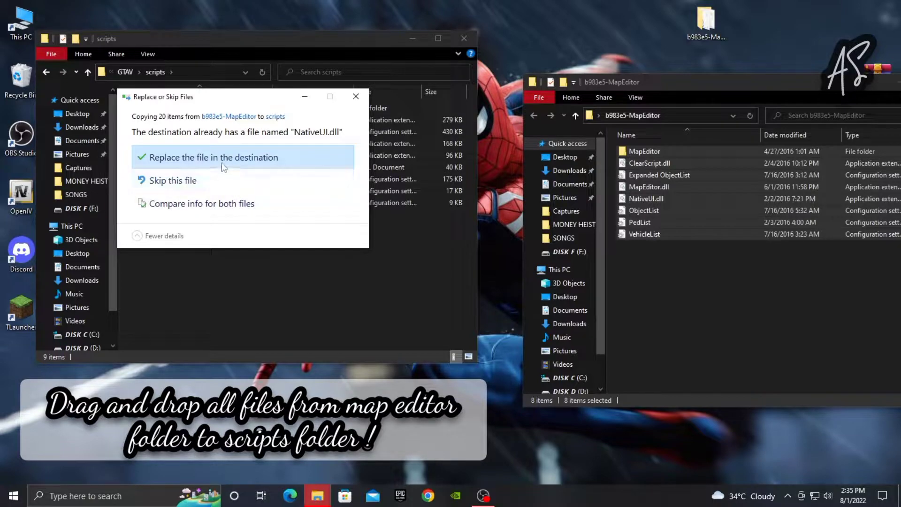
{"action": "left_click", "coordinate": [214, 163]}
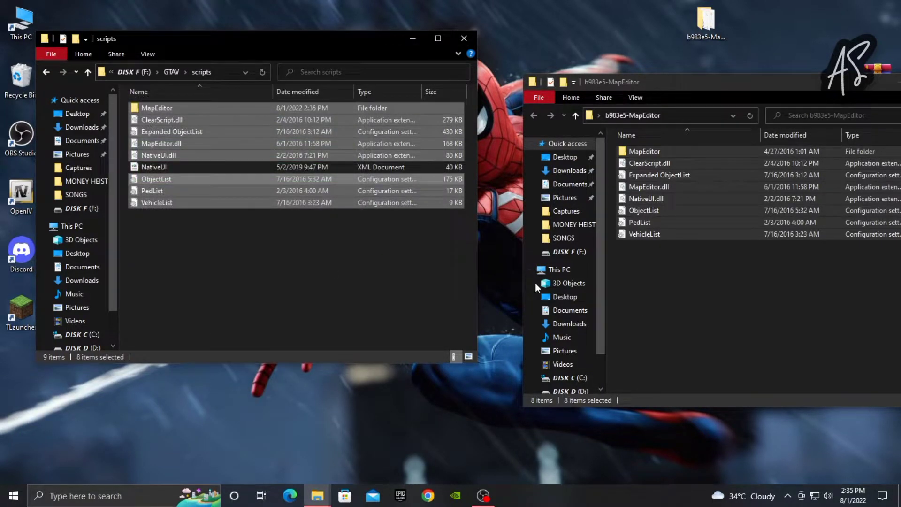
{"action": "right_click", "coordinate": [279, 242]}
{"action": "left_click", "coordinate": [305, 288]}
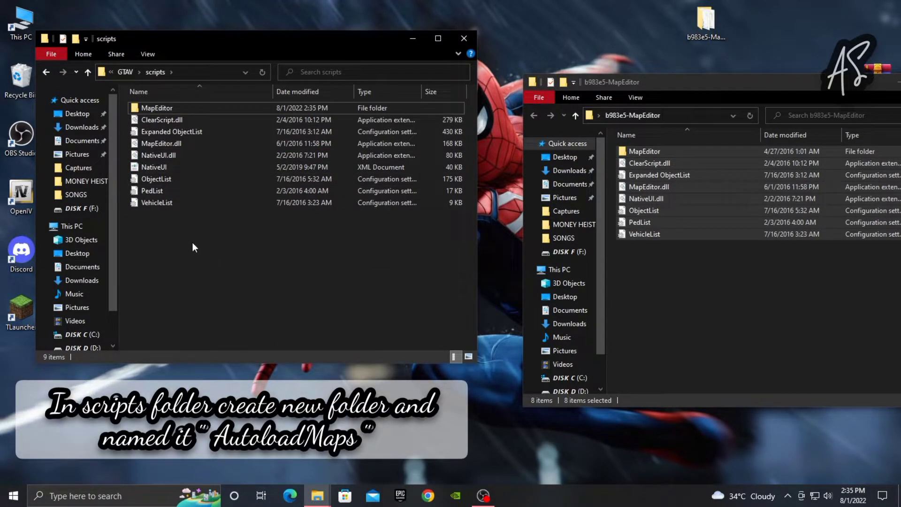
Step: Create a new folder named AutoLoadMaps in the GTAV scripts folder
{"action": "right_click", "coordinate": [160, 243]}
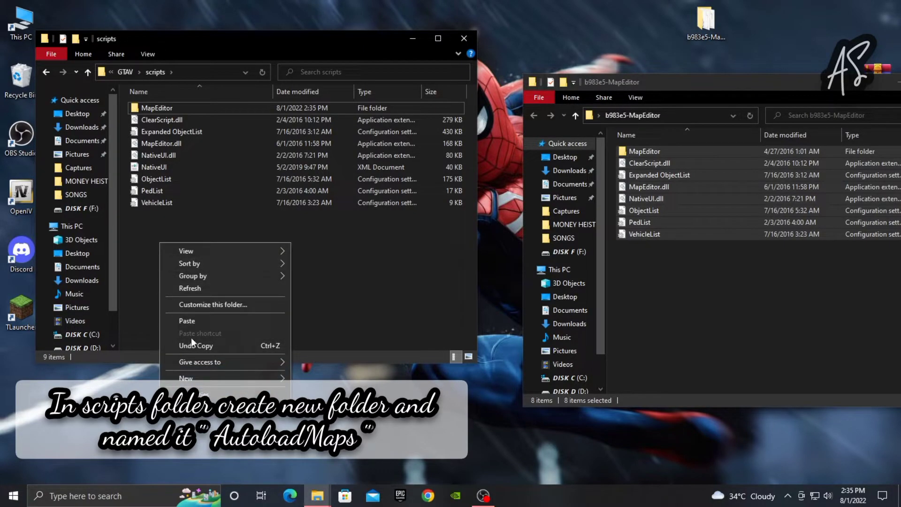
{"action": "mouse_move", "coordinate": [204, 379]}
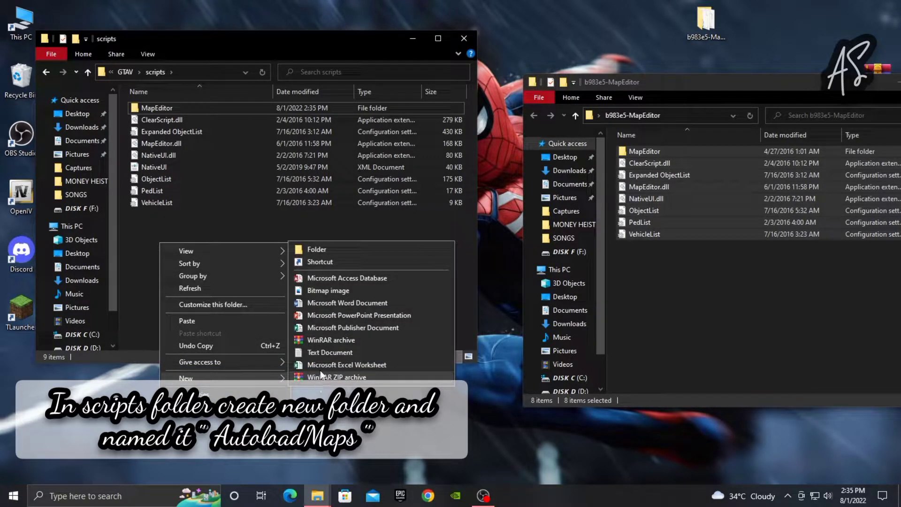
{"action": "left_click", "coordinate": [319, 250]}
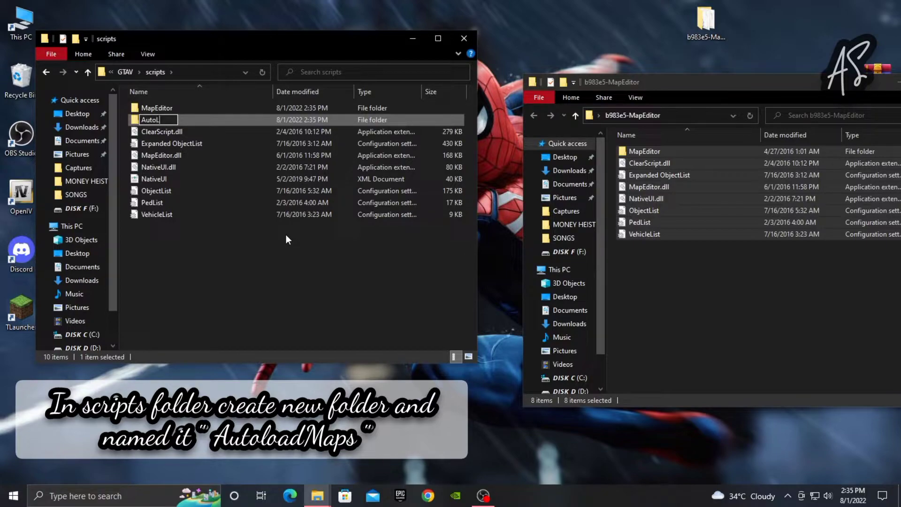
{"action": "type", "text": "aps"}
{"action": "key", "text": "Return"}
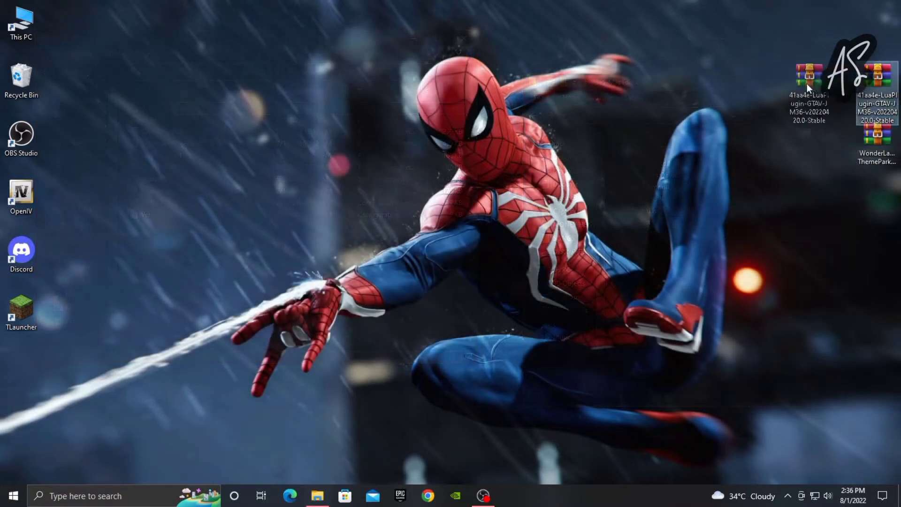
Step: Extract the 41aa4e-LuaPlugin-GTAV-JM36 archive into its own folder on the desktop and delete the archive
{"action": "left_click_drag", "start_coordinate": [807, 84], "coordinate": [533, 33]}
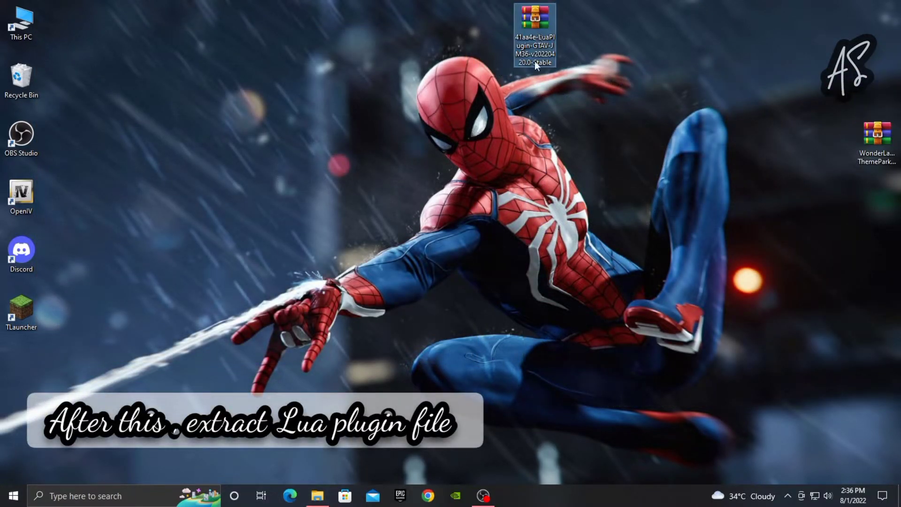
{"action": "right_click", "coordinate": [535, 21]}
{"action": "left_click", "coordinate": [589, 90]}
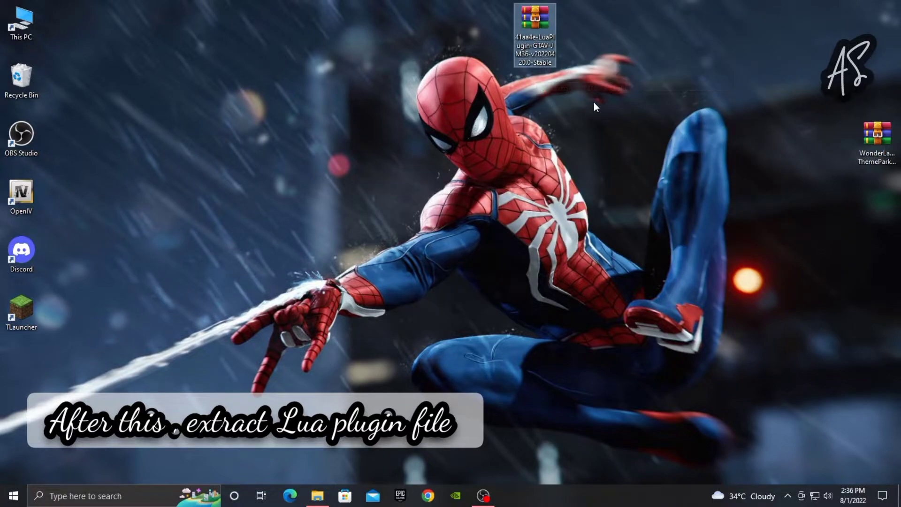
{"action": "left_click_drag", "start_coordinate": [536, 40], "coordinate": [457, 53]}
{"action": "left_click_drag", "start_coordinate": [42, 88], "coordinate": [21, 82]}
{"action": "left_click_drag", "start_coordinate": [21, 369], "coordinate": [732, 17]}
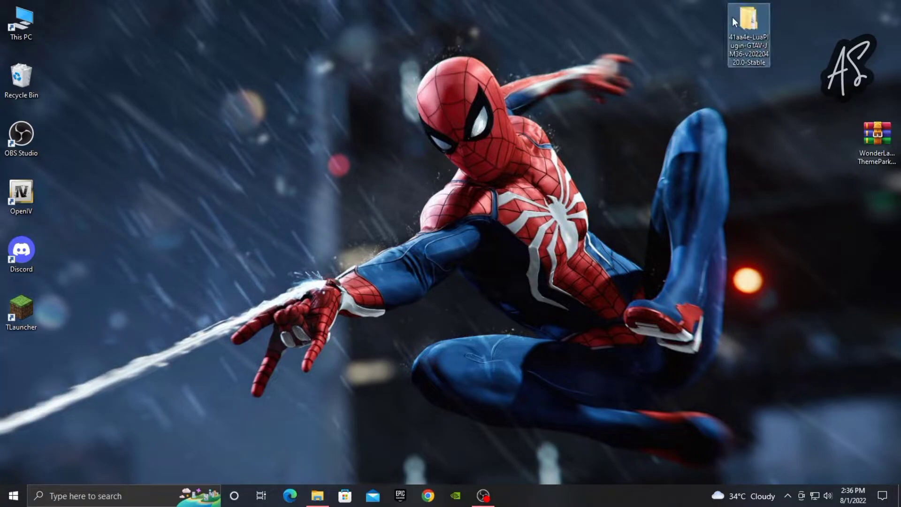
Step: Open the GTAV directory and the extracted 41aa4e-LuaPlugin folder side by side
{"action": "left_click", "coordinate": [317, 495]}
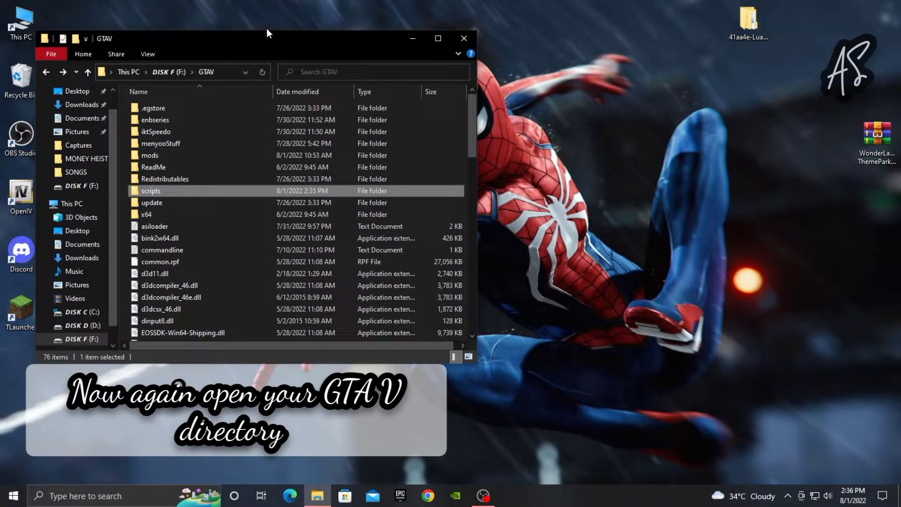
{"action": "left_click_drag", "start_coordinate": [260, 43], "coordinate": [261, 27]}
{"action": "left_click", "coordinate": [126, 234]}
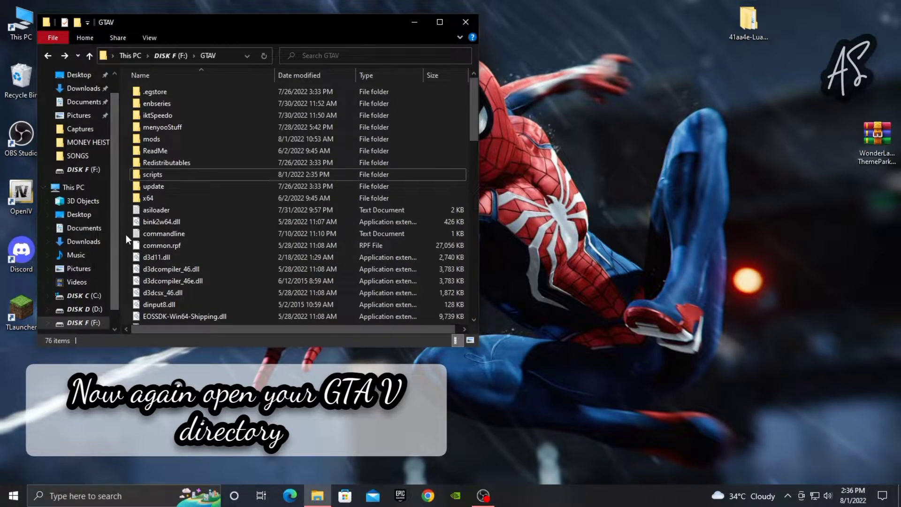
{"action": "double_click", "coordinate": [750, 21]}
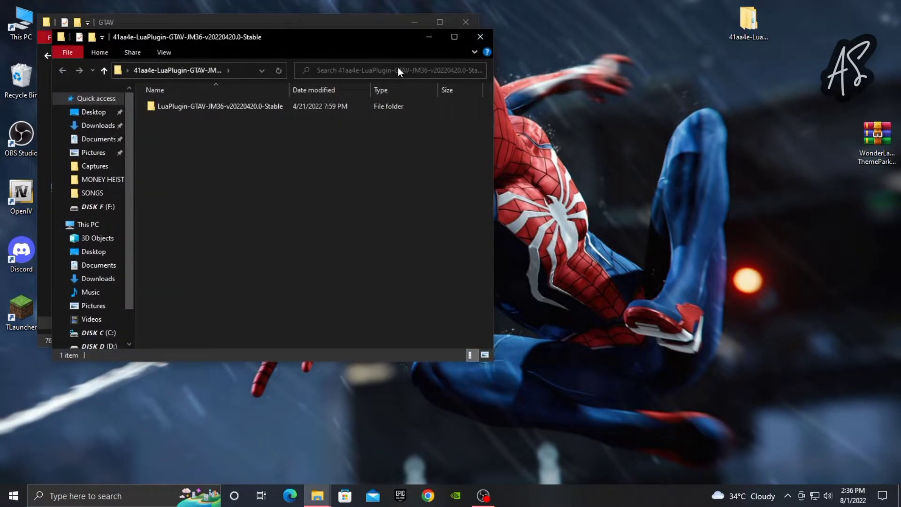
{"action": "left_click_drag", "start_coordinate": [317, 41], "coordinate": [779, 52]}
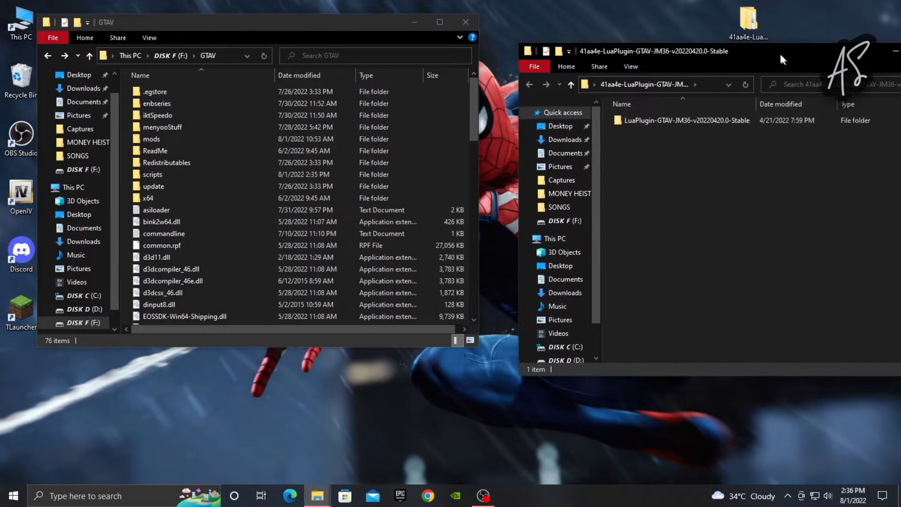
Step: Copy the scripts folder from the Lua plugin's GameDir-GTAV folder into the GTAV directory
{"action": "double_click", "coordinate": [679, 118]}
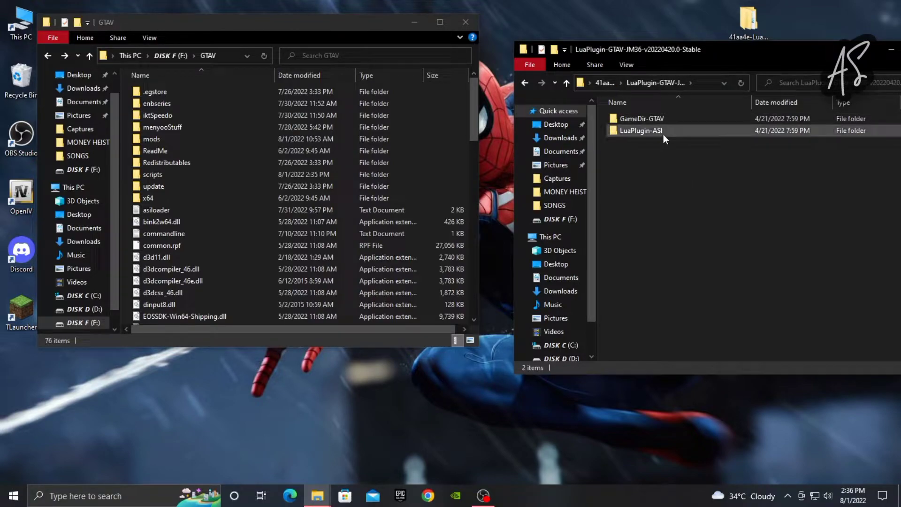
{"action": "double_click", "coordinate": [665, 121]}
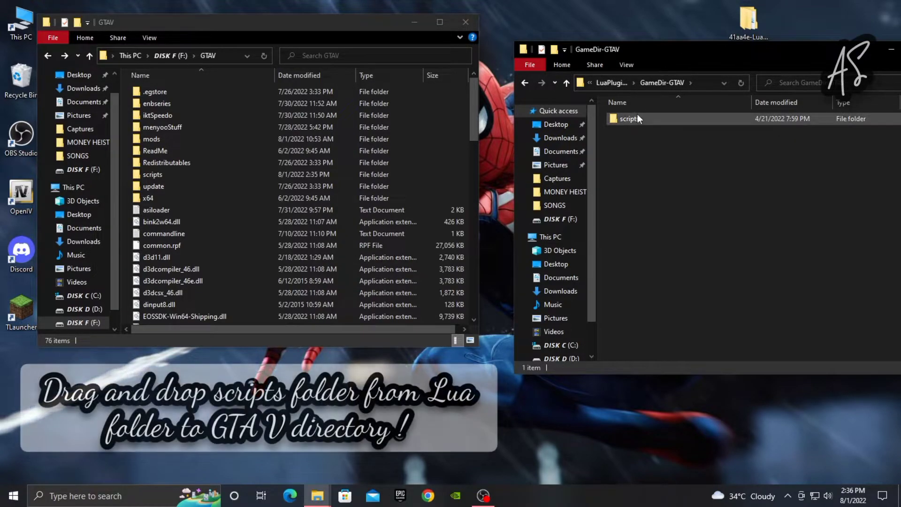
{"action": "double_click", "coordinate": [637, 118]}
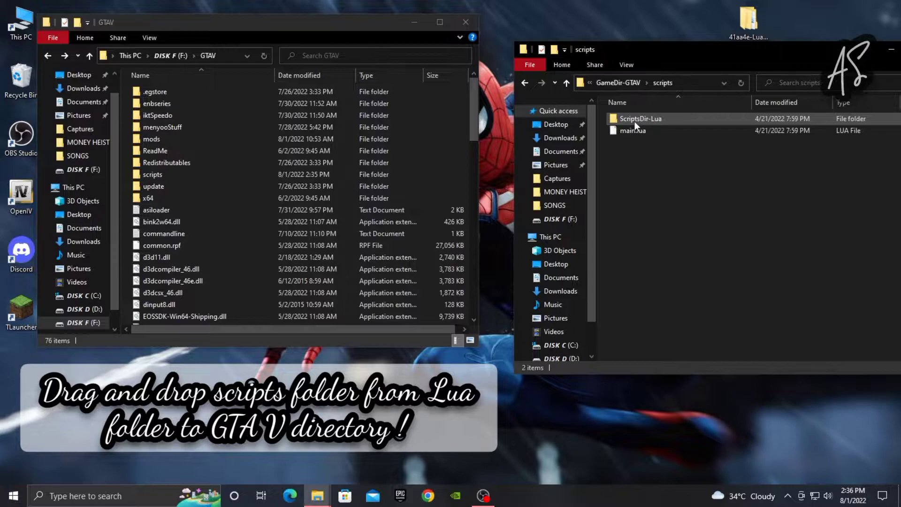
{"action": "left_click", "coordinate": [524, 84]}
{"action": "left_click_drag", "start_coordinate": [672, 119], "coordinate": [123, 179]}
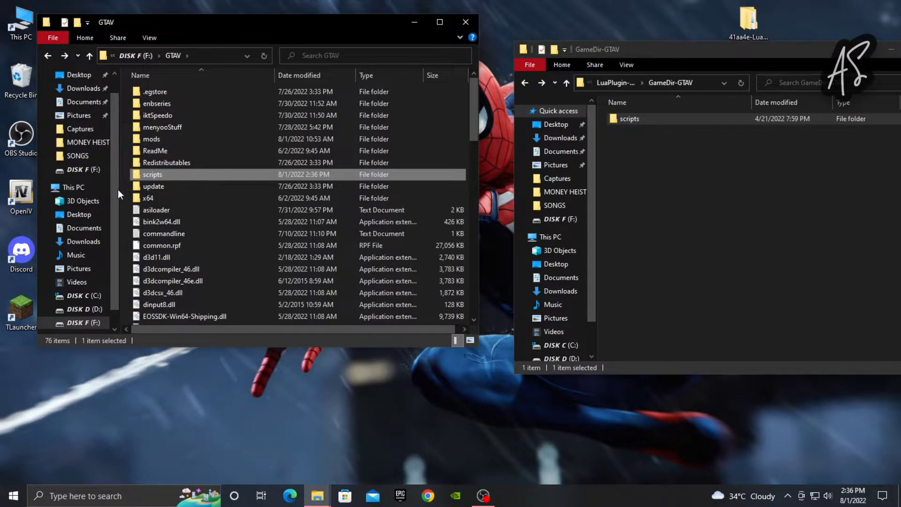
Step: Copy the contents of the Lua plugin's LuaPlugin-ASI folder into the GTAV directory
{"action": "left_click", "coordinate": [525, 84]}
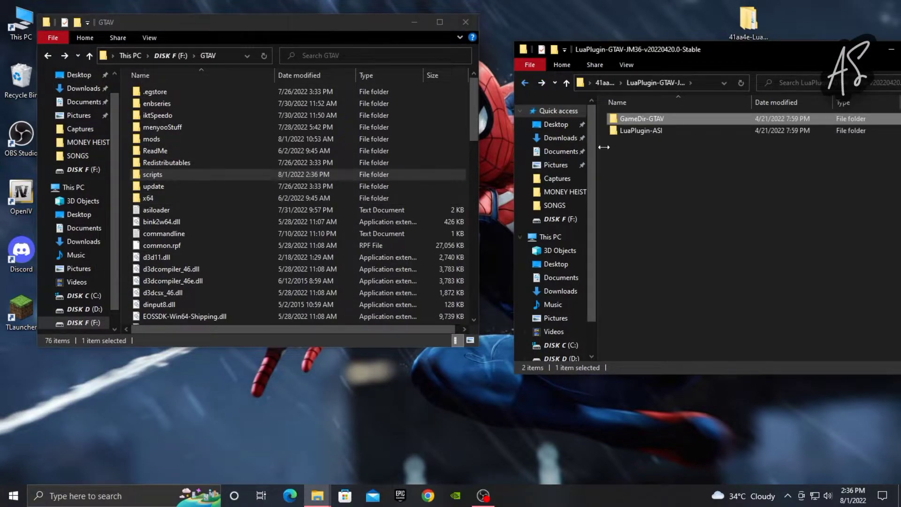
{"action": "double_click", "coordinate": [641, 132]}
{"action": "left_click_drag", "start_coordinate": [659, 142], "coordinate": [121, 220]}
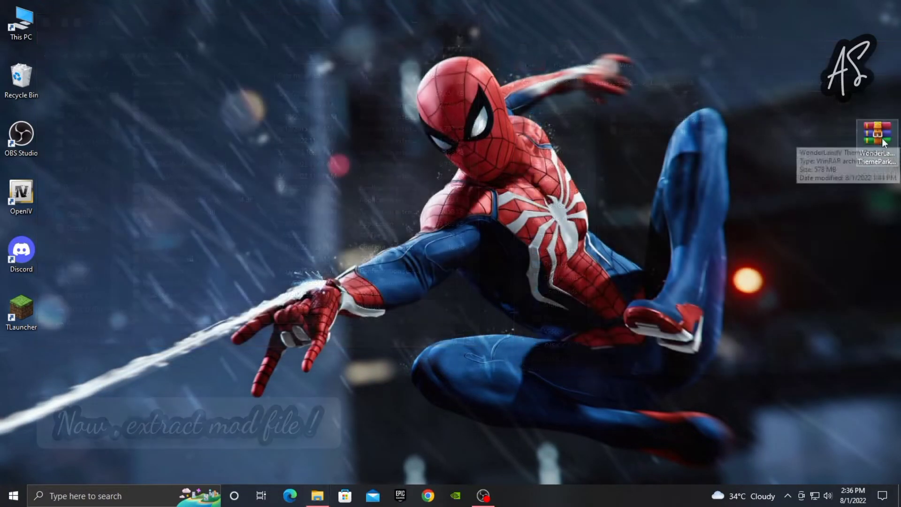
Step: Extract the WonderLandV ThemePark v5 archive into its own folder on the desktop
{"action": "left_click_drag", "start_coordinate": [883, 142], "coordinate": [698, 30]}
{"action": "right_click", "coordinate": [704, 37]}
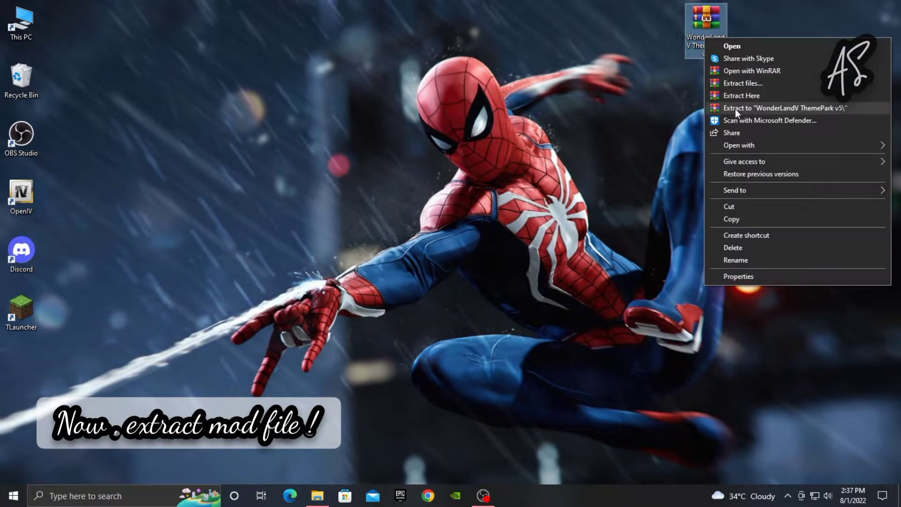
{"action": "left_click", "coordinate": [741, 108]}
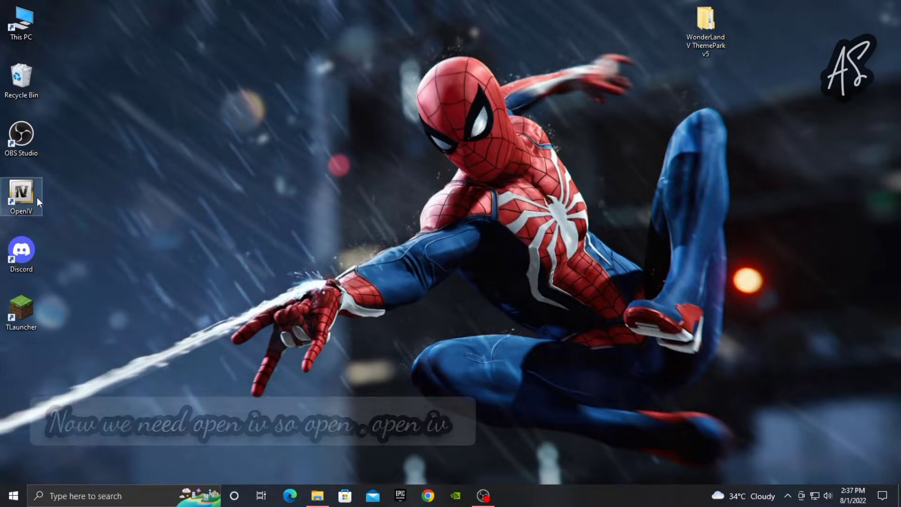
Step: Switch to OpenIV, load Grand Theft Auto V for Windows, and enable edit mode
{"action": "double_click", "coordinate": [37, 197]}
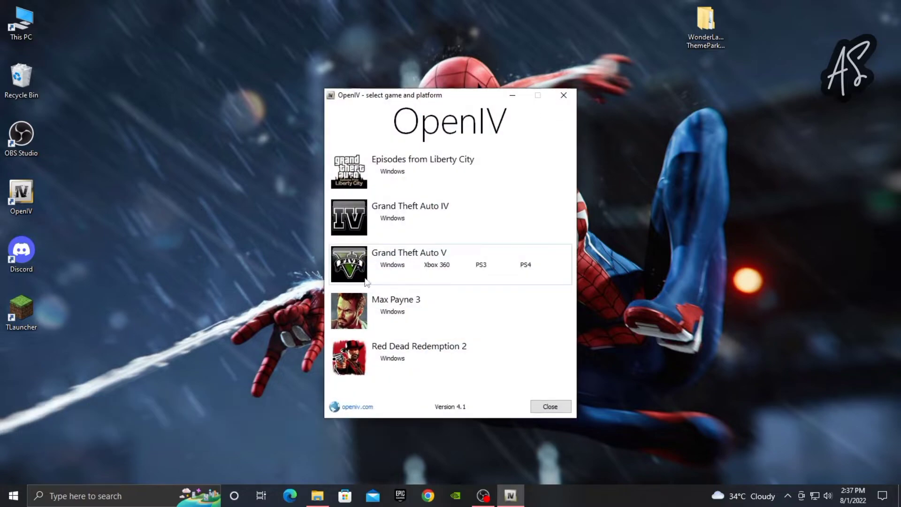
{"action": "left_click", "coordinate": [392, 265]}
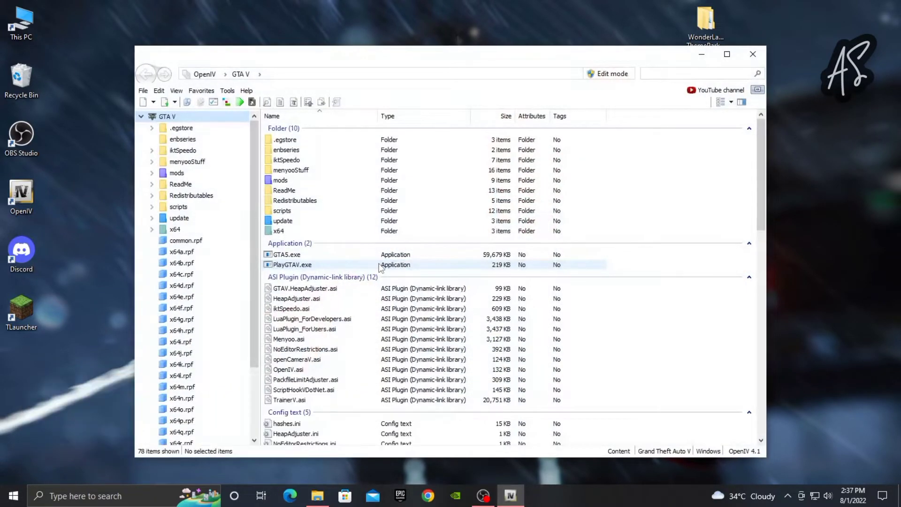
{"action": "left_click", "coordinate": [610, 74]}
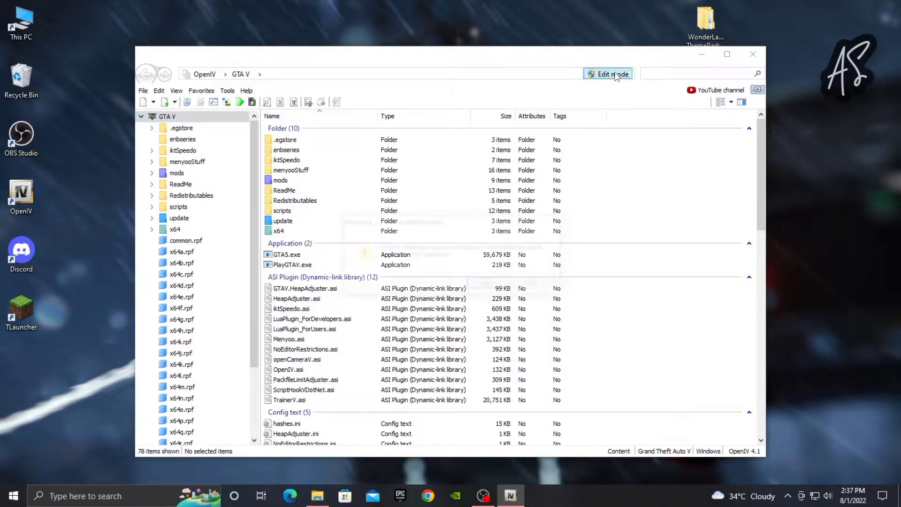
{"action": "left_click", "coordinate": [488, 285]}
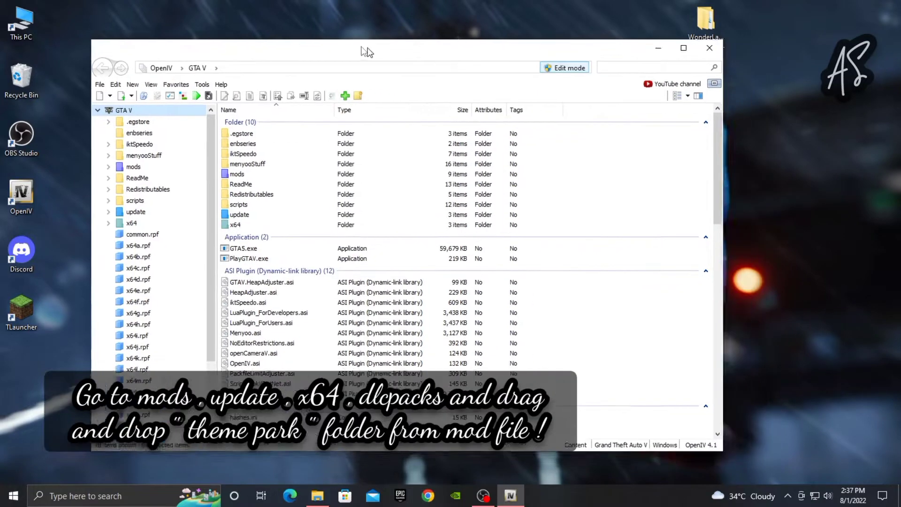
Step: Open the dlcpacks folder under mods, update, x64 in the GTA V file tree
{"action": "double_click", "coordinate": [225, 169]}
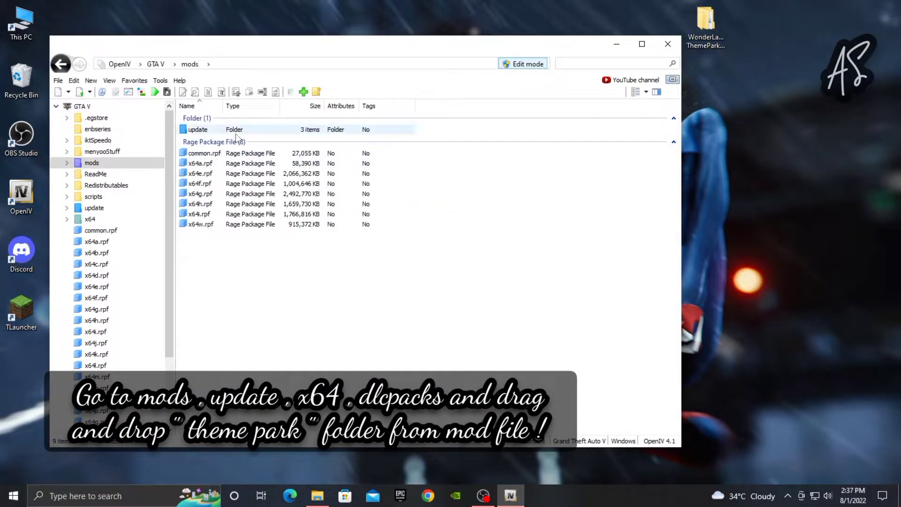
{"action": "double_click", "coordinate": [236, 133]}
{"action": "double_click", "coordinate": [235, 132]}
{"action": "double_click", "coordinate": [211, 140]}
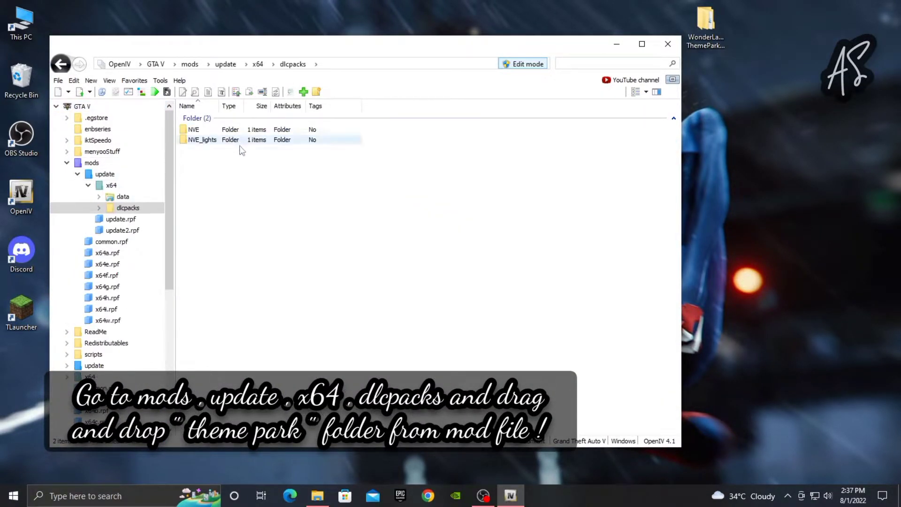
Step: Open the Installation Files folder of the extracted WonderLandV ThemePark v5 package beside the OpenIV window
{"action": "left_click_drag", "start_coordinate": [705, 39], "coordinate": [799, 125]}
{"action": "double_click", "coordinate": [798, 125]}
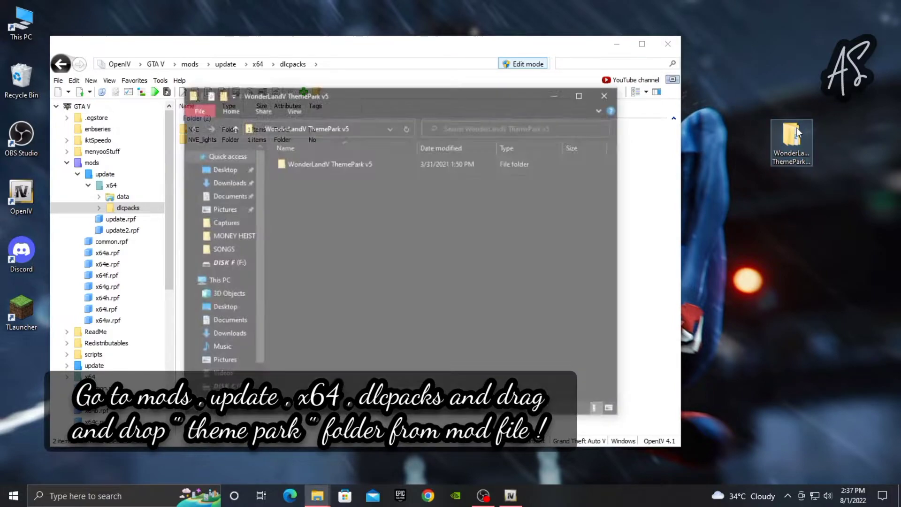
{"action": "left_click_drag", "start_coordinate": [402, 93], "coordinate": [725, 116]}
{"action": "double_click", "coordinate": [691, 179]}
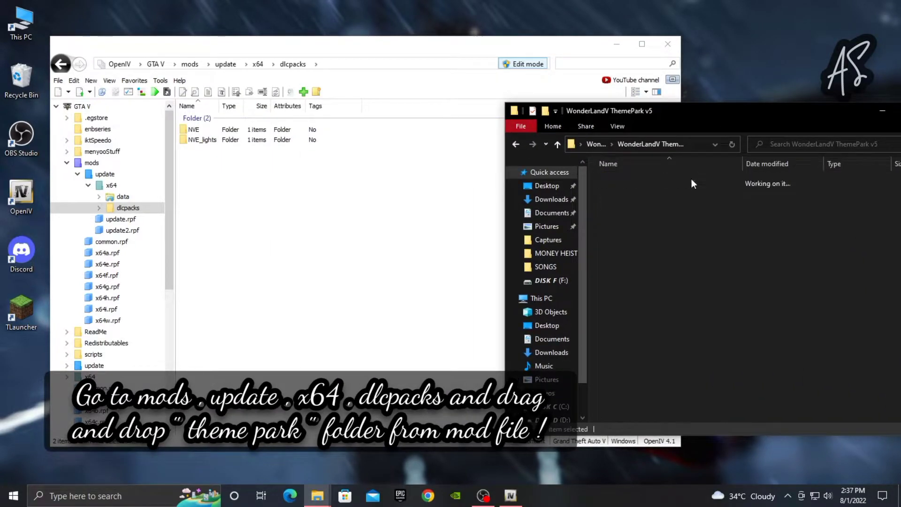
{"action": "double_click", "coordinate": [653, 193]}
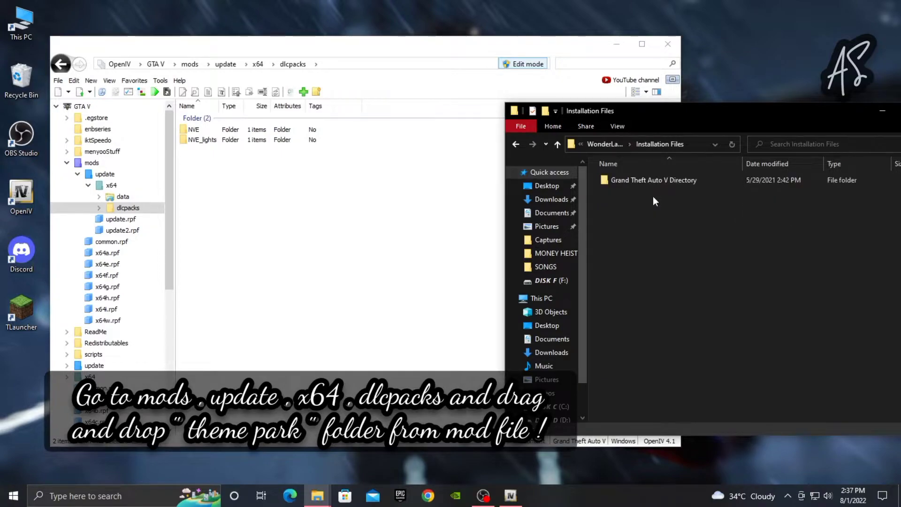
Step: Copy the themepark folder from the package's mods\update\x64\dlcpacks folder into the open OpenIV dlcpacks folder
{"action": "double_click", "coordinate": [655, 181]}
{"action": "double_click", "coordinate": [655, 182]}
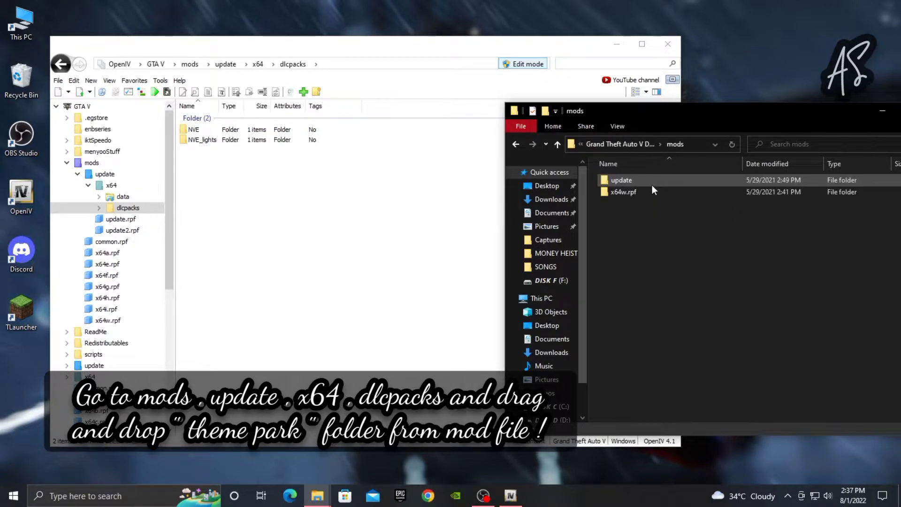
{"action": "double_click", "coordinate": [651, 185]}
{"action": "double_click", "coordinate": [652, 184]}
{"action": "double_click", "coordinate": [652, 185]}
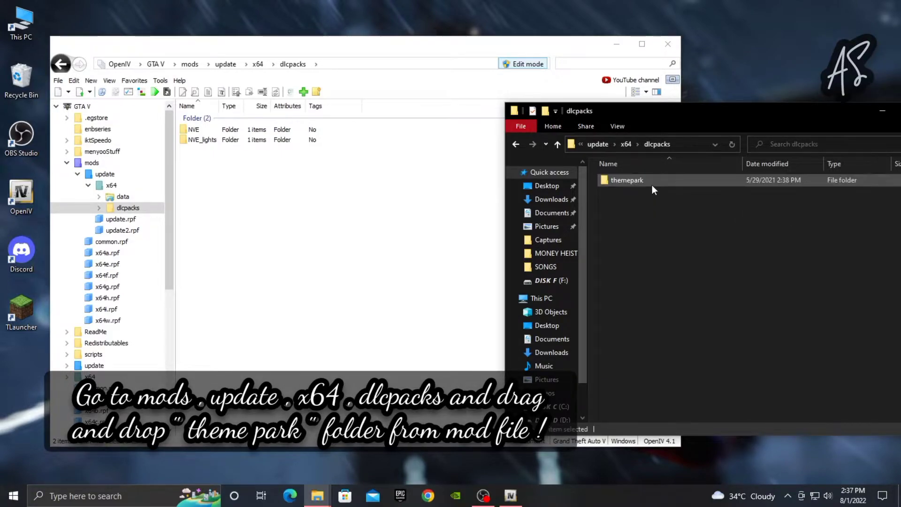
{"action": "double_click", "coordinate": [651, 185]}
{"action": "left_click", "coordinate": [516, 145]}
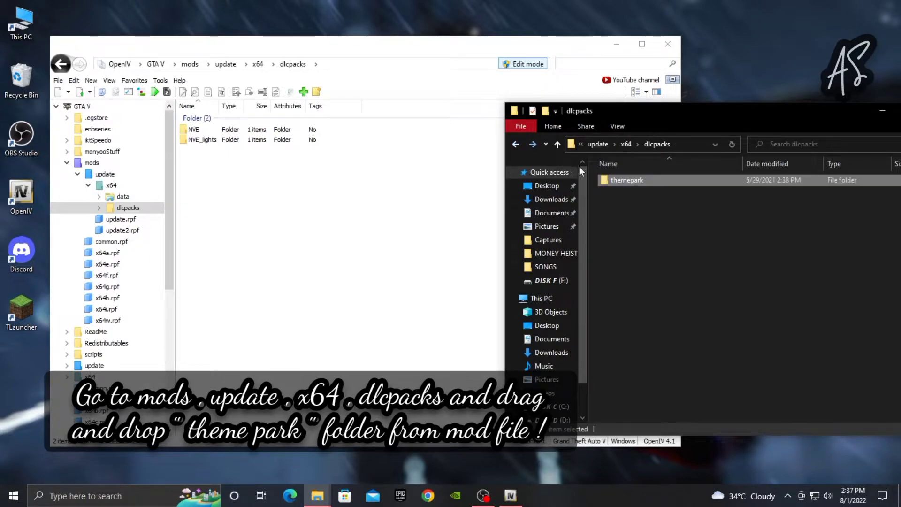
{"action": "left_click_drag", "start_coordinate": [623, 180], "coordinate": [435, 186]}
{"action": "left_click_drag", "start_coordinate": [239, 199], "coordinate": [241, 204]}
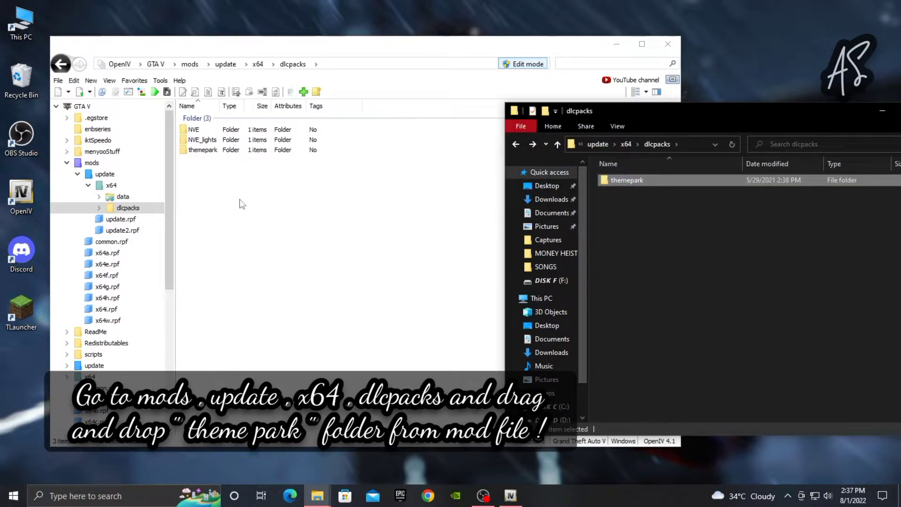
Step: Return the mod package to its mods folder and open mods > x64w.rpf > dlcpacks in OpenIV
{"action": "left_click", "coordinate": [510, 147]}
{"action": "left_click", "coordinate": [510, 147]}
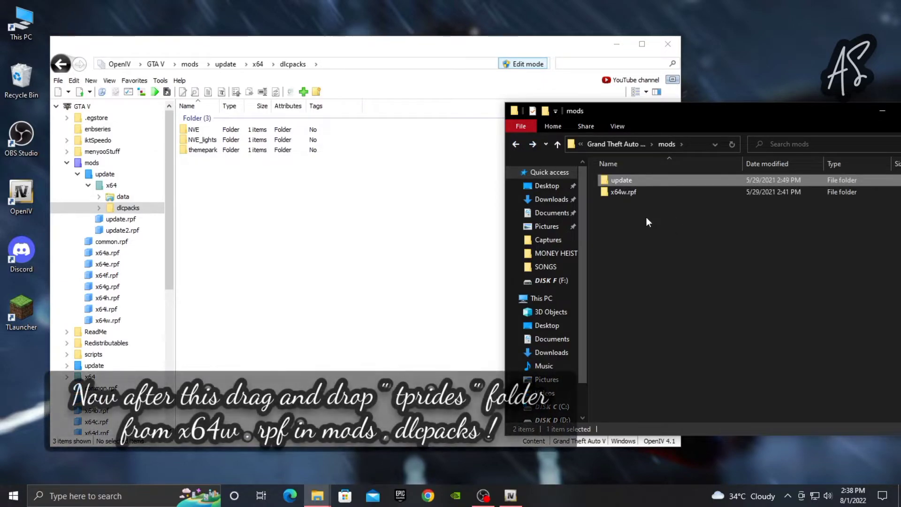
{"action": "left_click", "coordinate": [611, 259]}
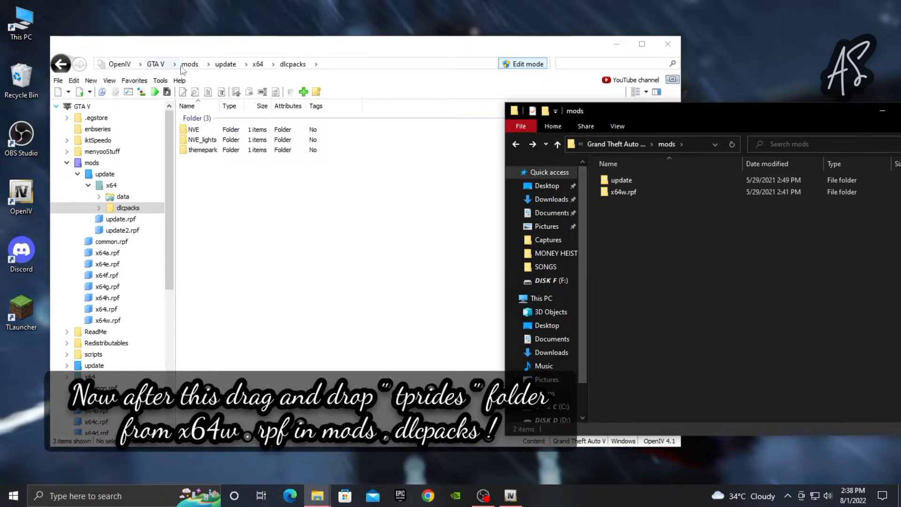
{"action": "left_click", "coordinate": [153, 67]}
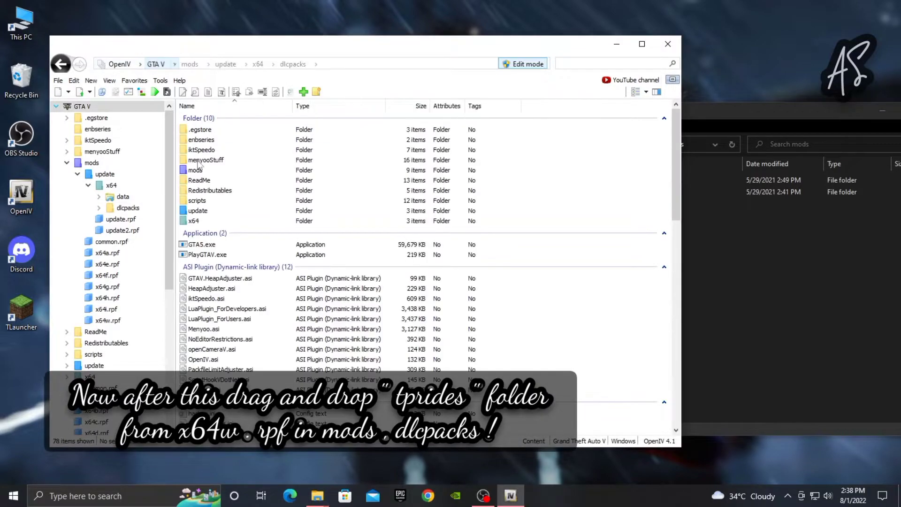
{"action": "left_click", "coordinate": [765, 111]}
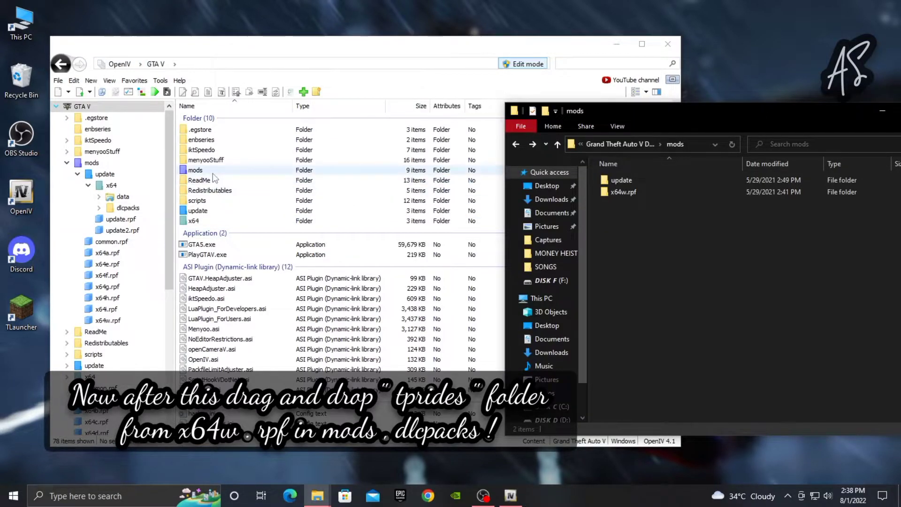
{"action": "double_click", "coordinate": [195, 170]}
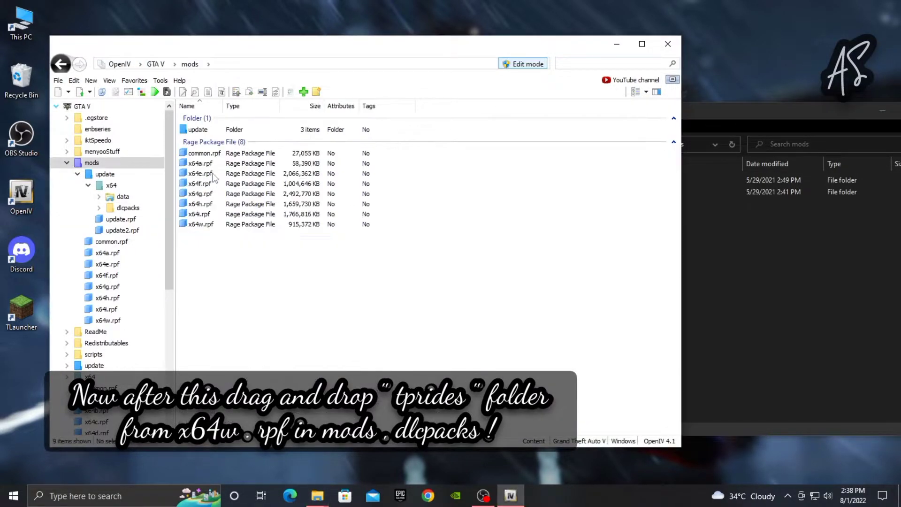
{"action": "double_click", "coordinate": [200, 224]}
{"action": "double_click", "coordinate": [200, 131]}
{"action": "left_click", "coordinate": [723, 275]}
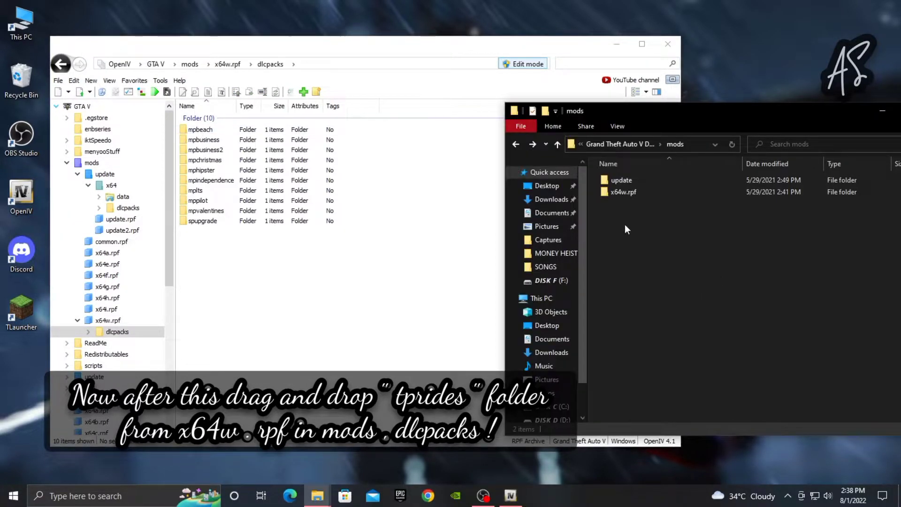
Step: Copy the tprides folder from the package's x64w.rpf folder into the dlcpacks folder of x64w.rpf in OpenIV
{"action": "double_click", "coordinate": [622, 192]}
{"action": "double_click", "coordinate": [624, 185]}
{"action": "left_click_drag", "start_coordinate": [618, 183], "coordinate": [276, 350]}
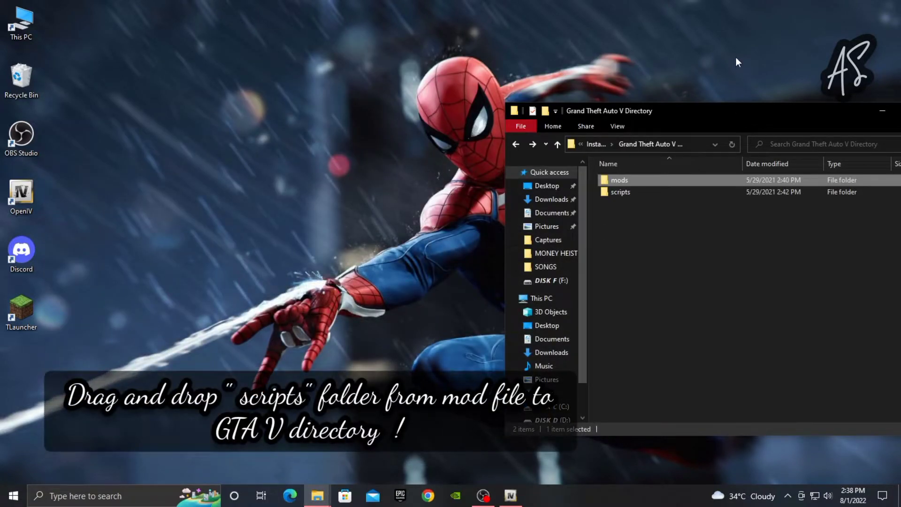
Step: Open the GTAV folder on DISK F beside the mod package's Grand Theft Auto V Directory folder
{"action": "left_click_drag", "start_coordinate": [724, 107], "coordinate": [726, 42]}
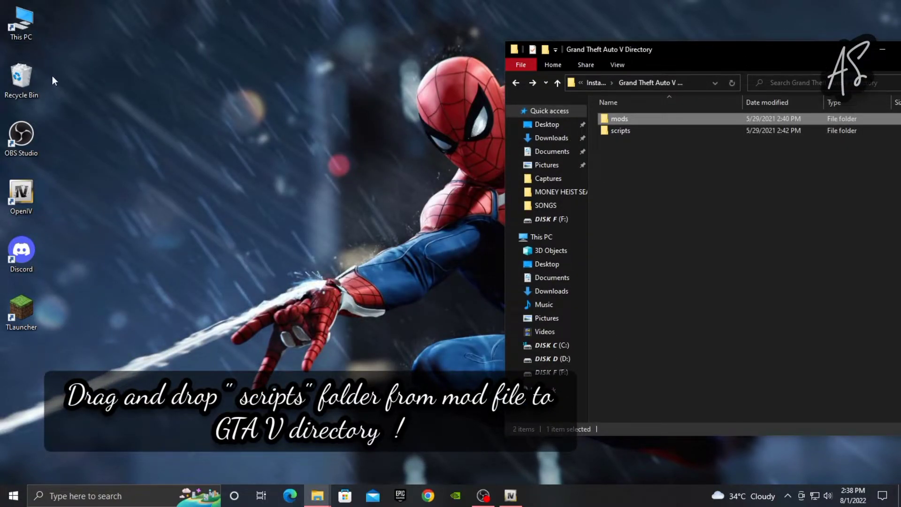
{"action": "double_click", "coordinate": [11, 28]}
{"action": "double_click", "coordinate": [277, 248]}
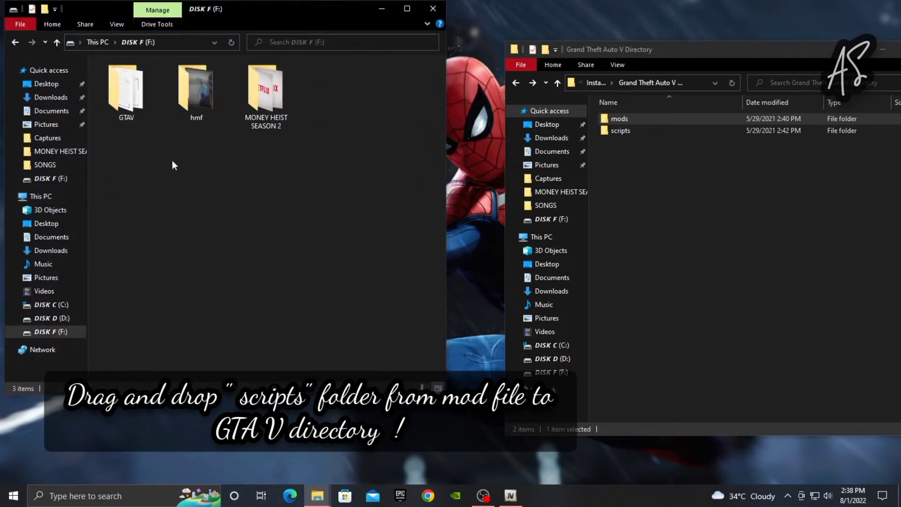
{"action": "double_click", "coordinate": [127, 94]}
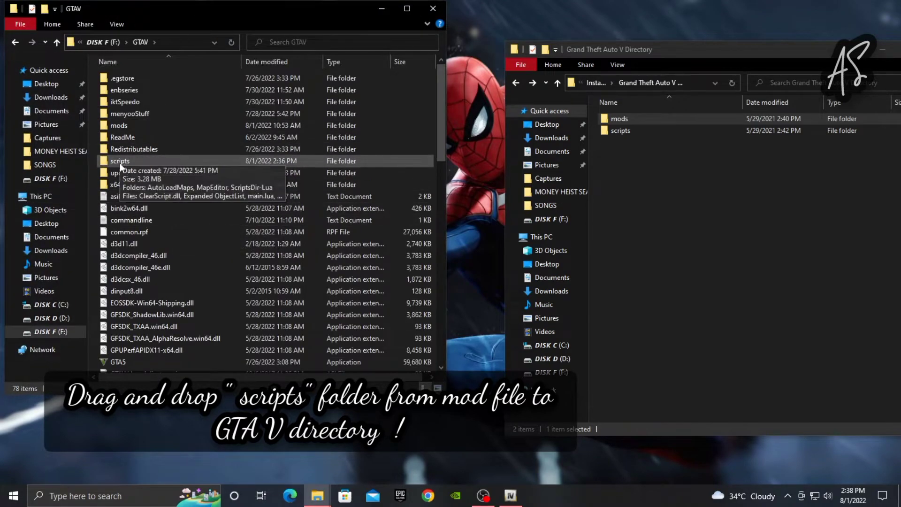
Step: Copy the scripts folder from the mod package into the GTAV directory
{"action": "double_click", "coordinate": [618, 131]}
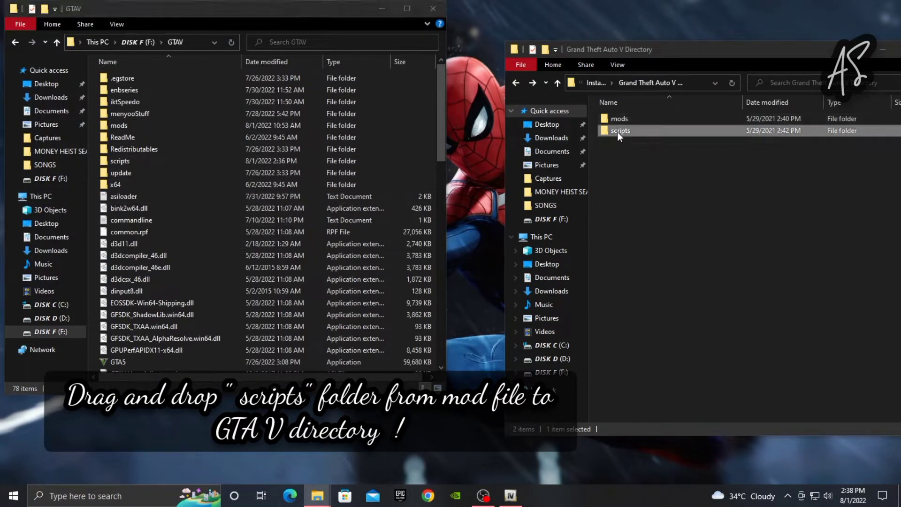
{"action": "left_click", "coordinate": [516, 82]}
{"action": "left_click_drag", "start_coordinate": [624, 133], "coordinate": [92, 156]}
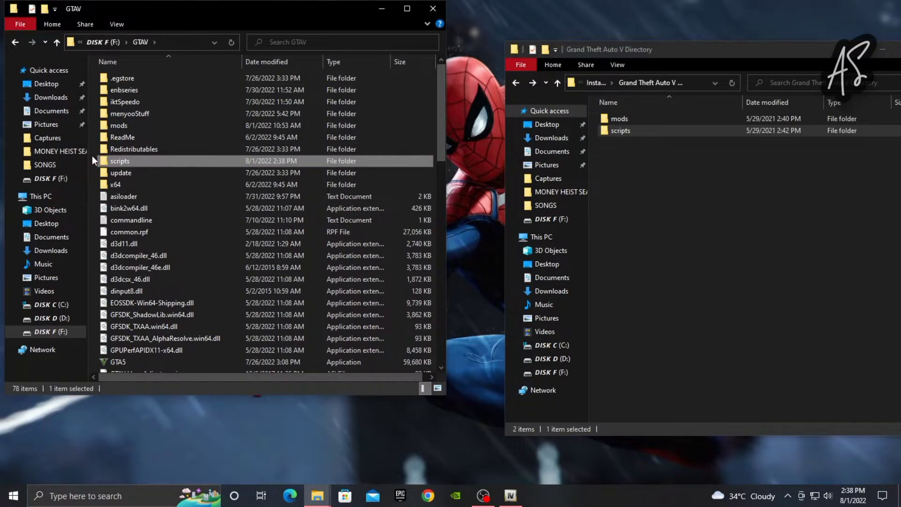
{"action": "left_click", "coordinate": [92, 156]}
Step: Open the mod package's Extra folder alongside the Spooner folder inside the game's menyooStuff folder
{"action": "left_click", "coordinate": [513, 83]}
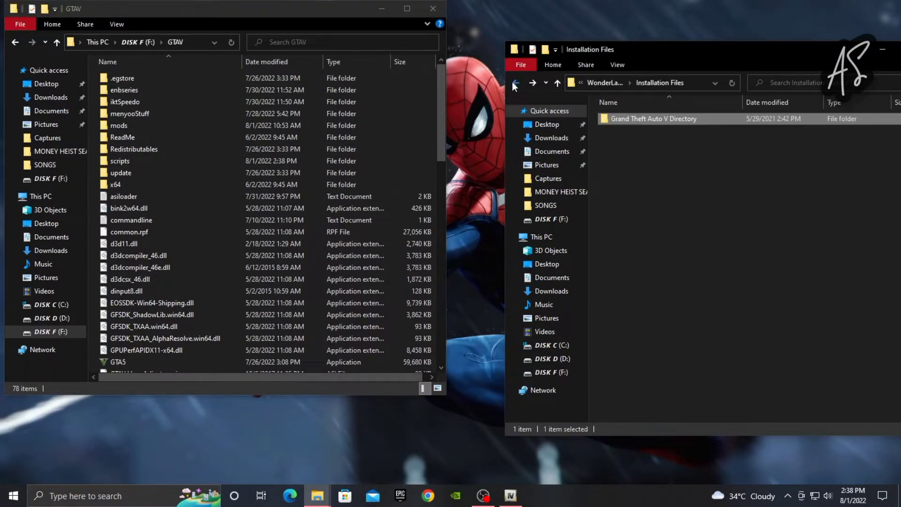
{"action": "left_click", "coordinate": [513, 83]}
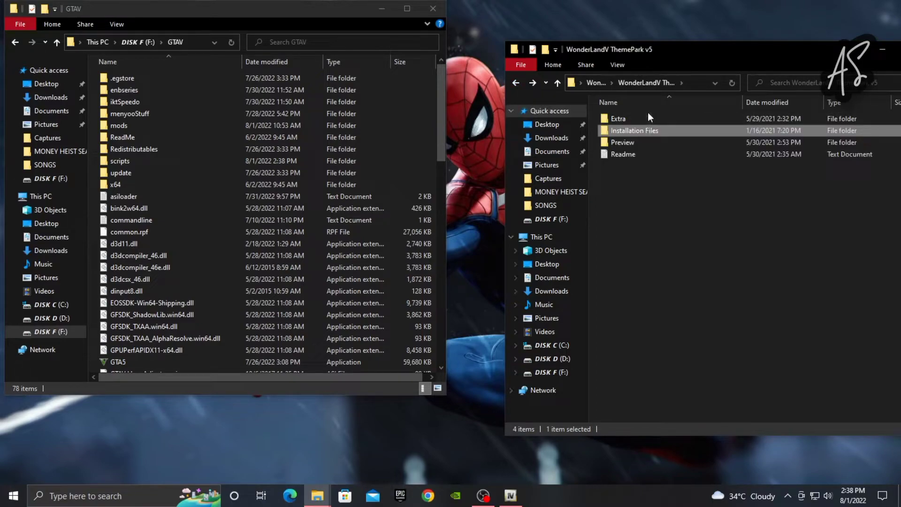
{"action": "double_click", "coordinate": [624, 118]}
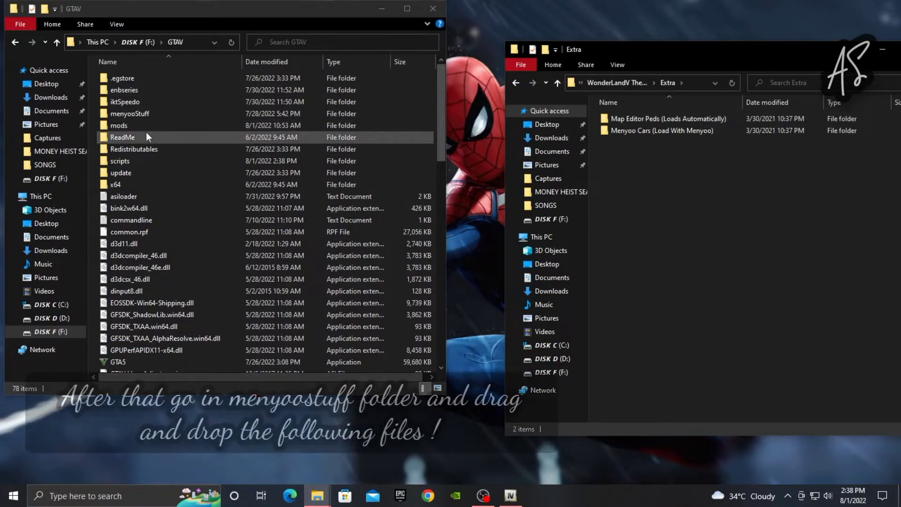
{"action": "double_click", "coordinate": [124, 113]}
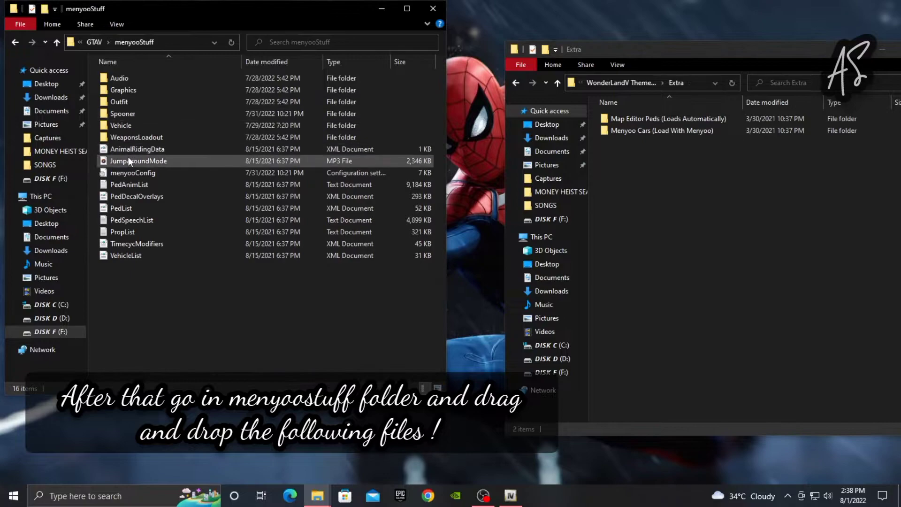
{"action": "double_click", "coordinate": [121, 113]}
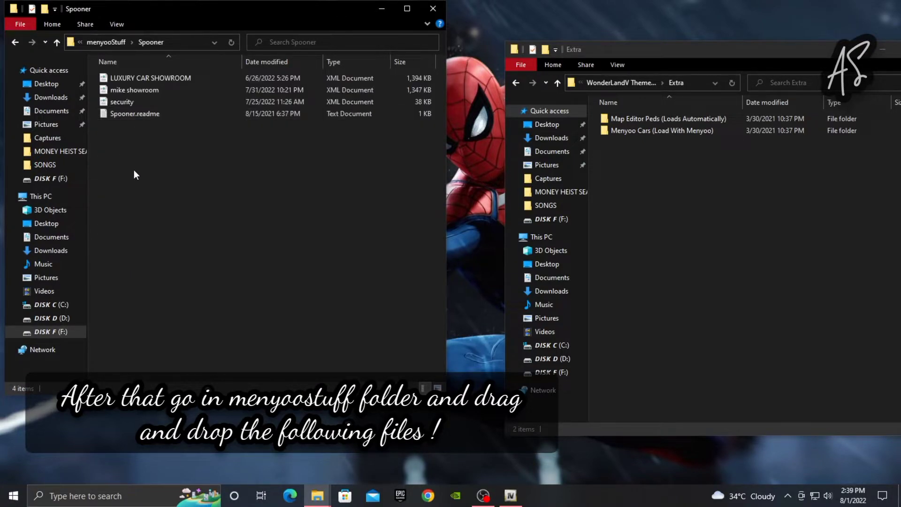
Step: Copy the Carsaudiofireworks file from the Menyoo Cars package's menyooStuff\Spooner folder into the game's Spooner folder
{"action": "double_click", "coordinate": [645, 130]}
{"action": "double_click", "coordinate": [637, 123]}
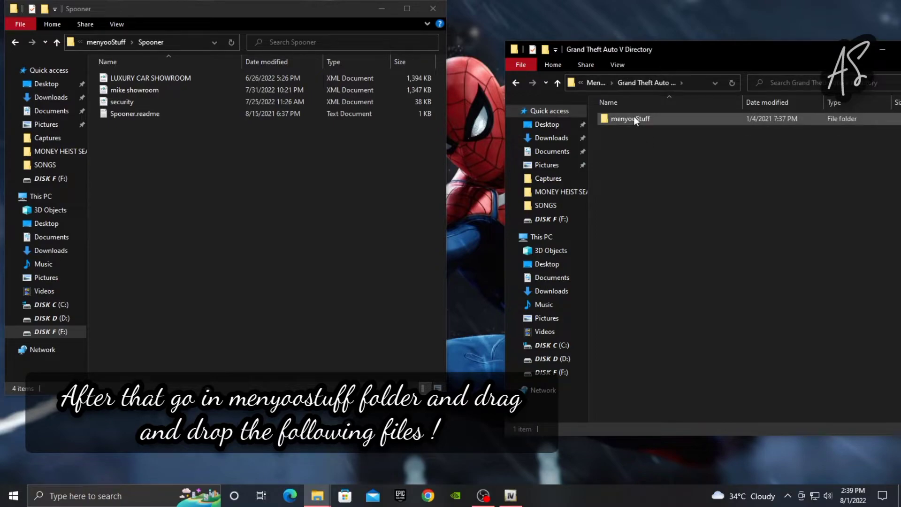
{"action": "double_click", "coordinate": [634, 118]}
{"action": "double_click", "coordinate": [624, 131]}
{"action": "left_click_drag", "start_coordinate": [656, 120], "coordinate": [188, 186]}
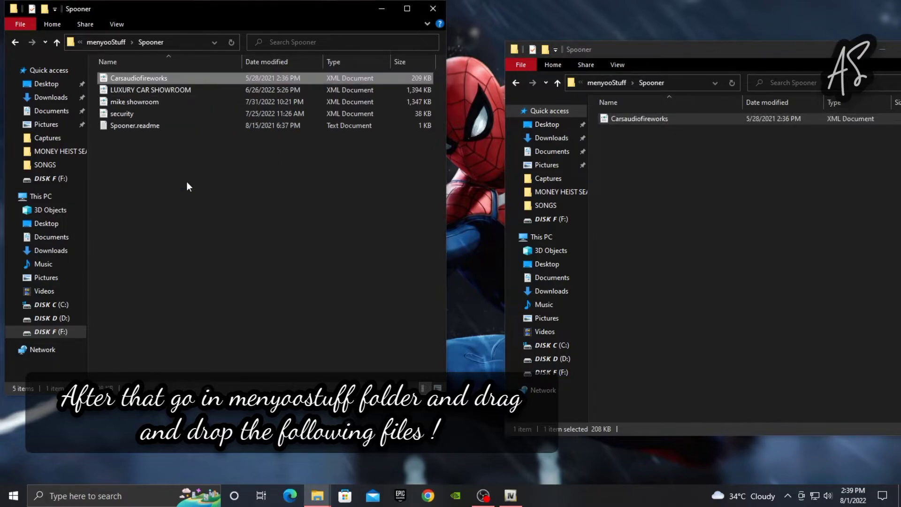
Step: Copy the audio file from the Menyoo Cars package's menyooStuff\Audio folder into the game's menyooStuff\Audio folder
{"action": "left_click", "coordinate": [15, 45]}
{"action": "double_click", "coordinate": [149, 79]}
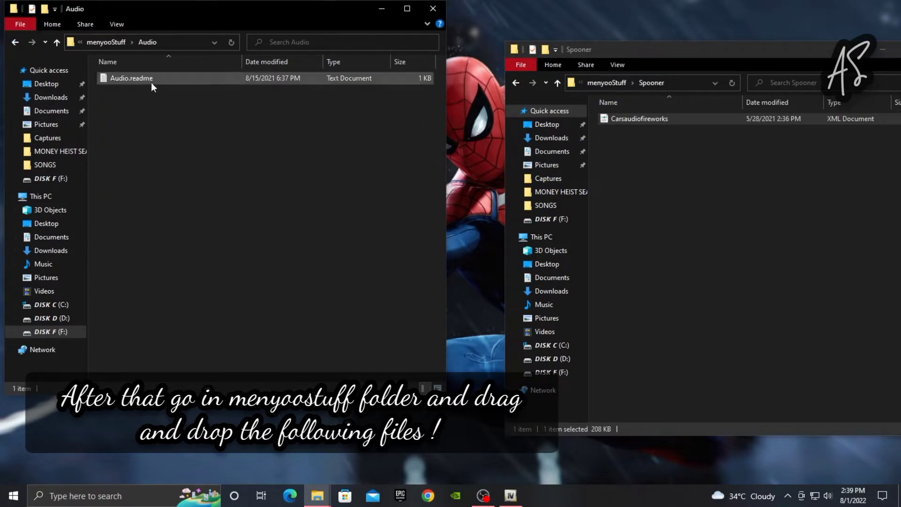
{"action": "left_click", "coordinate": [516, 83]}
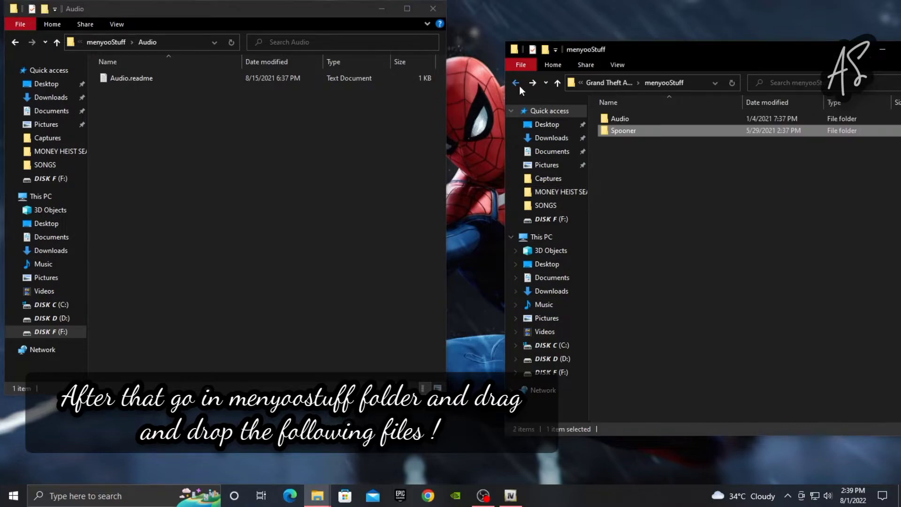
{"action": "double_click", "coordinate": [648, 121]}
{"action": "left_click", "coordinate": [635, 118]}
{"action": "left_click_drag", "start_coordinate": [635, 118], "coordinate": [205, 168]}
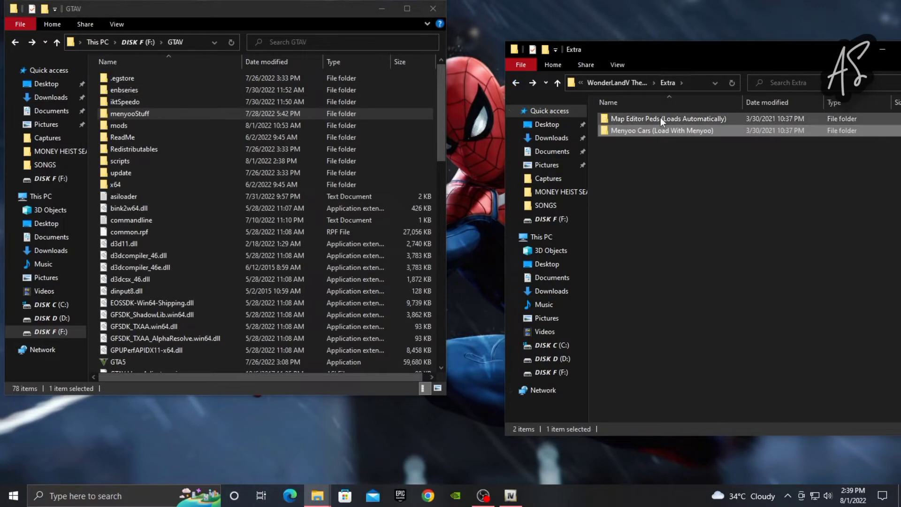
Step: Open the scripts folder of the Map Editor Peds package beside the scripts folder in the GTAV directory
{"action": "left_click", "coordinate": [661, 118]}
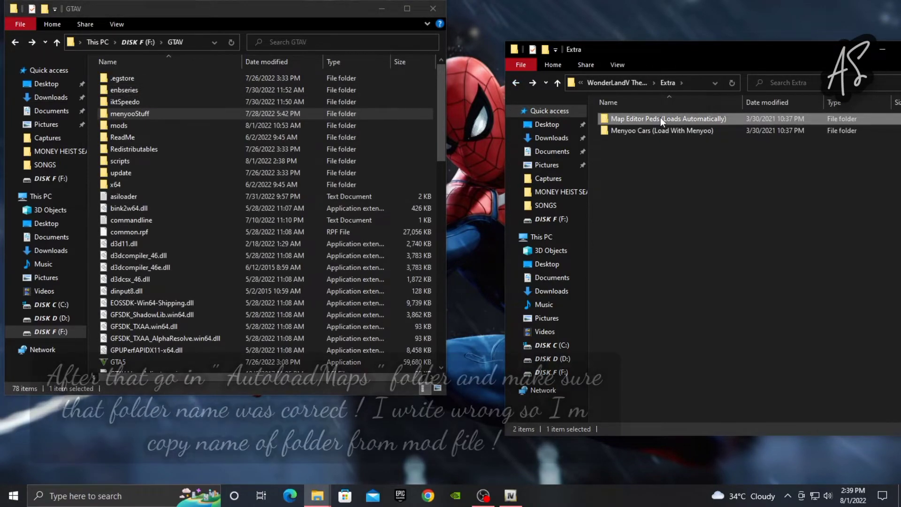
{"action": "double_click", "coordinate": [660, 118]}
{"action": "double_click", "coordinate": [661, 123]}
{"action": "double_click", "coordinate": [661, 123]}
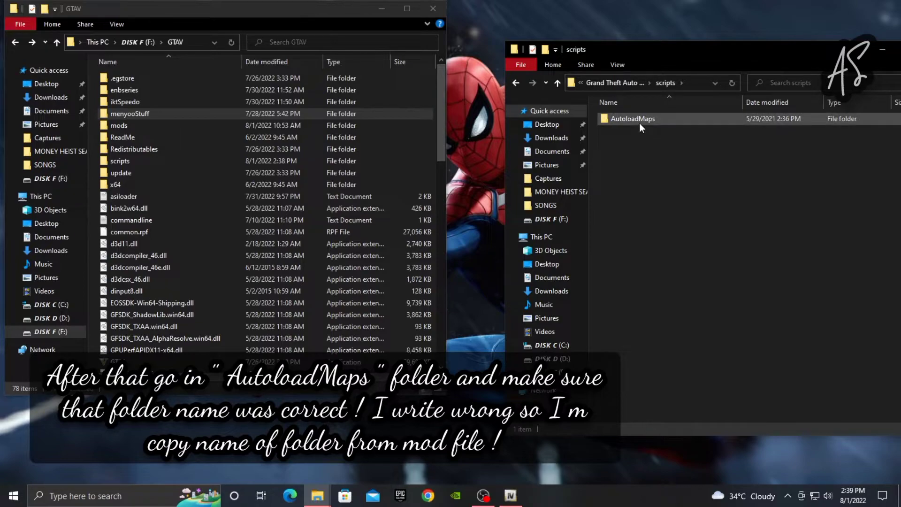
{"action": "double_click", "coordinate": [147, 161]}
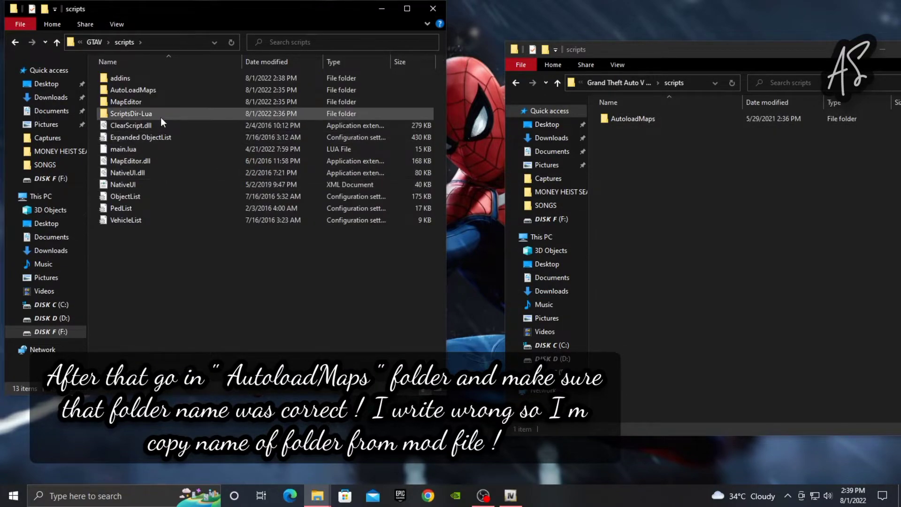
Step: Rename the game's AutoLoadMaps folder to AutoloadMaps, reusing the folder name copied from the mod package
{"action": "right_click", "coordinate": [634, 120]}
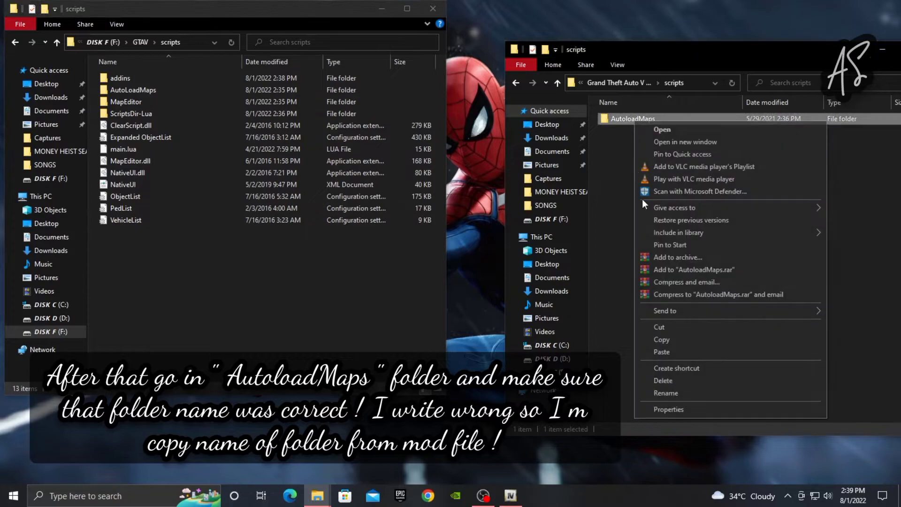
{"action": "left_click", "coordinate": [669, 390]}
{"action": "right_click", "coordinate": [622, 116]}
{"action": "left_click", "coordinate": [639, 155]}
{"action": "right_click", "coordinate": [142, 90]}
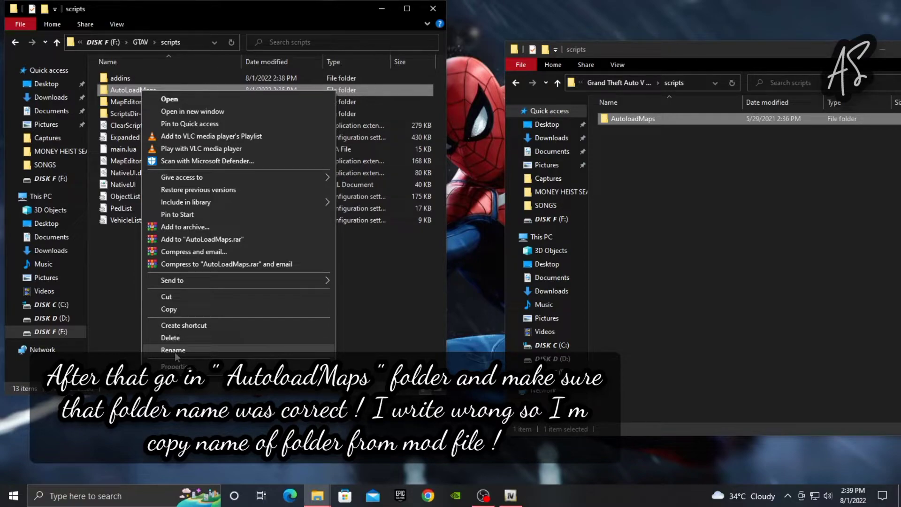
{"action": "left_click", "coordinate": [176, 355]}
{"action": "key", "text": "Delete"}
{"action": "right_click", "coordinate": [120, 90]}
{"action": "left_click", "coordinate": [146, 136]}
{"action": "key", "text": "Return"}
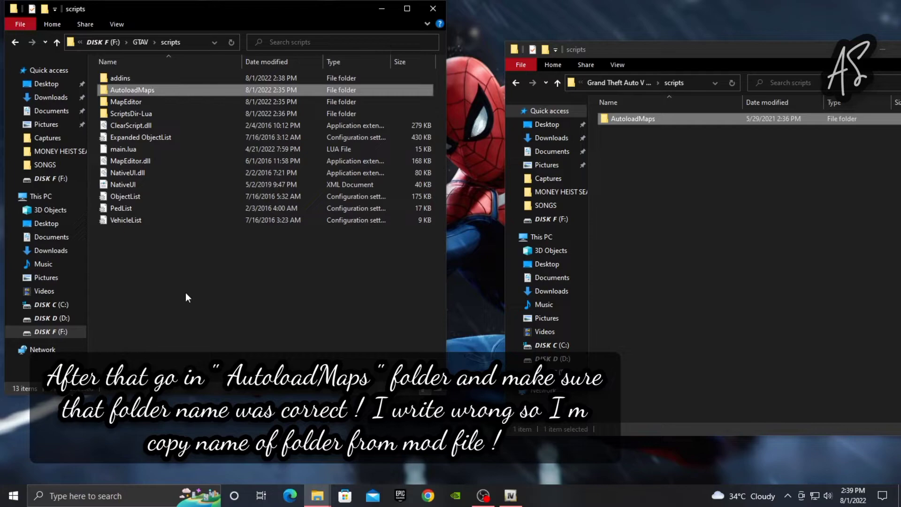
Step: Copy the Peds file from the mod package's AutoloadMaps folder into the game's AutoloadMaps folder and close both folder windows
{"action": "double_click", "coordinate": [620, 119]}
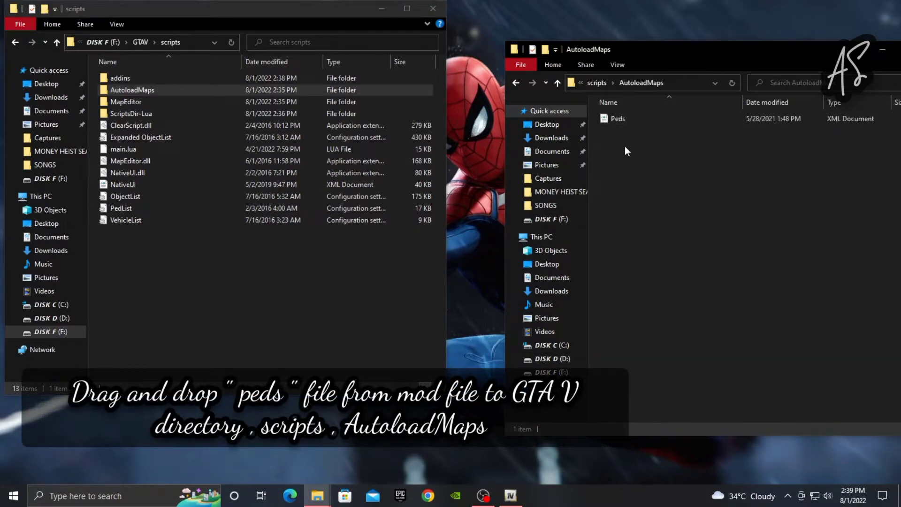
{"action": "double_click", "coordinate": [146, 88]}
{"action": "left_click_drag", "start_coordinate": [619, 120], "coordinate": [238, 177]}
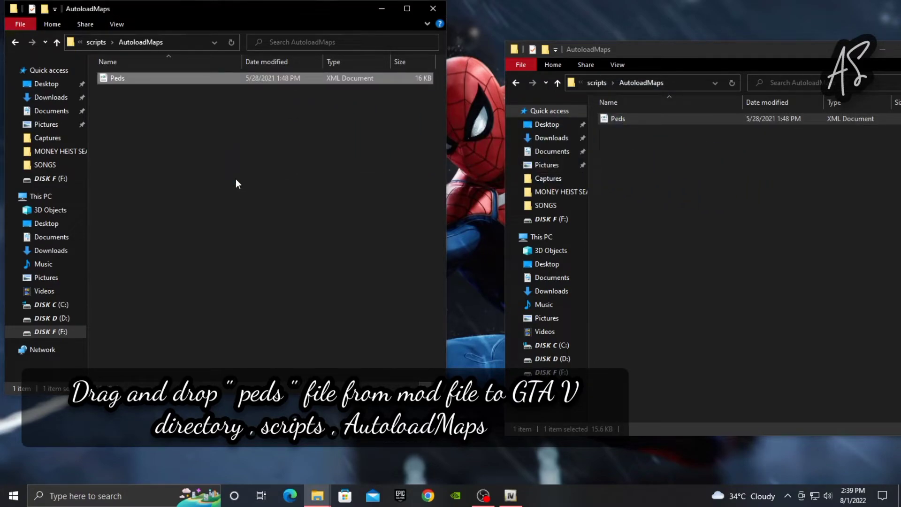
{"action": "key", "text": "alt+F4"}
{"action": "key", "text": "alt+F4"}
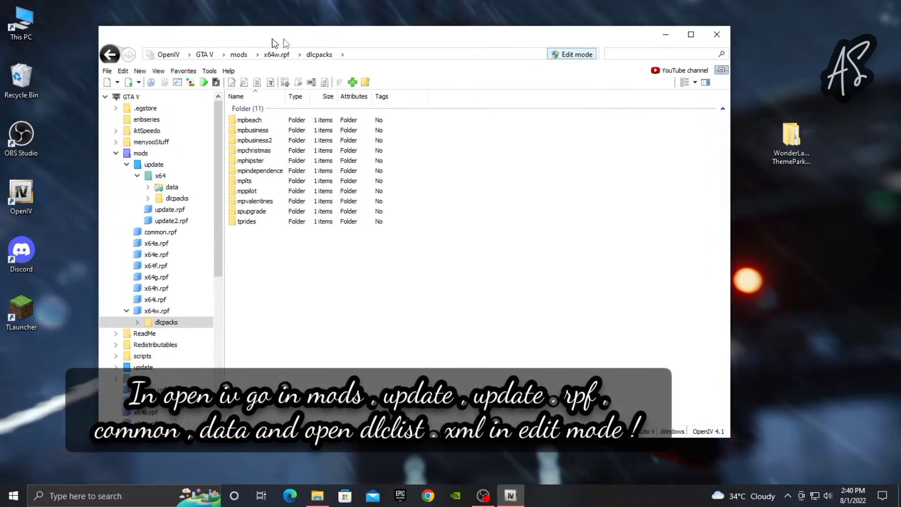
Step: Open dlclist.xml for editing from mods\update\update.rpf\common\data in OpenIV
{"action": "left_click", "coordinate": [295, 55]}
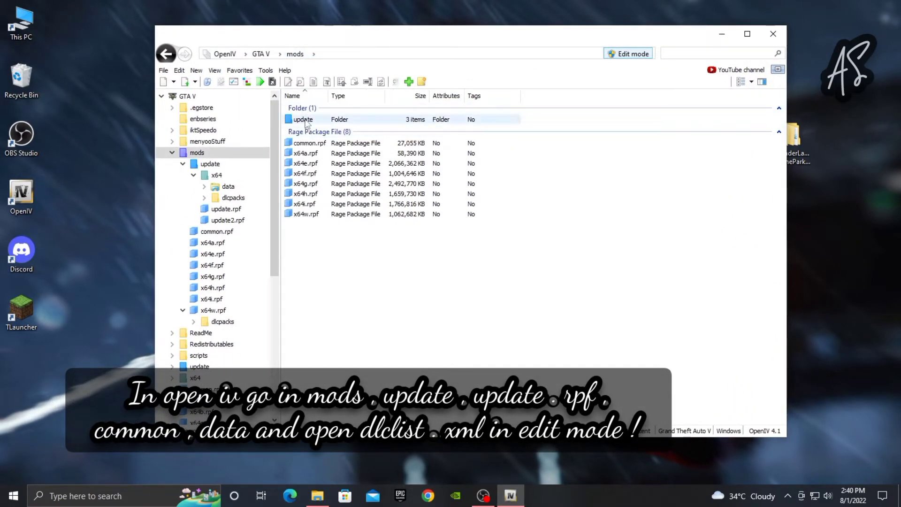
{"action": "double_click", "coordinate": [307, 120]}
{"action": "double_click", "coordinate": [307, 143]}
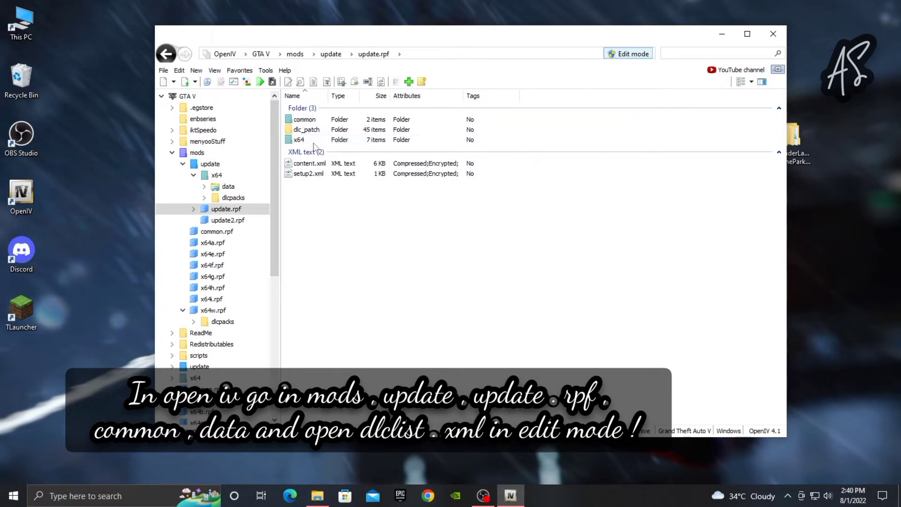
{"action": "double_click", "coordinate": [304, 119]}
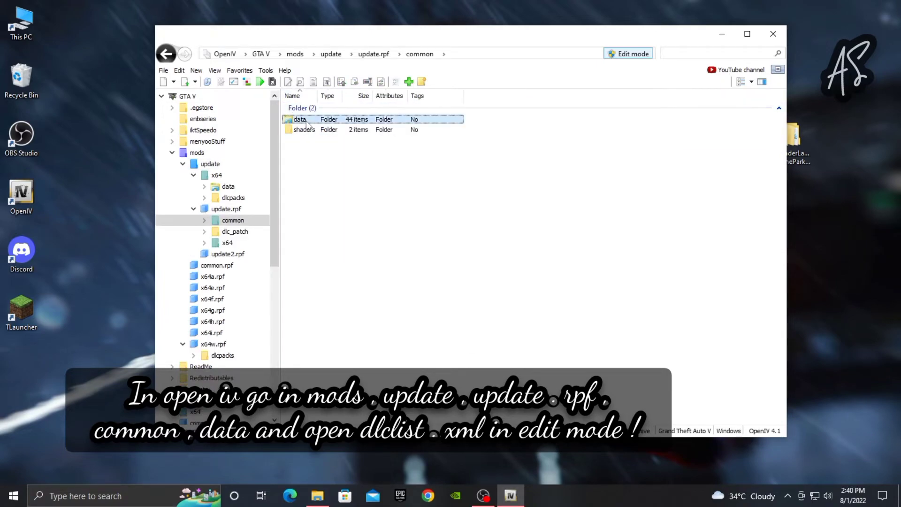
{"action": "double_click", "coordinate": [305, 119]}
{"action": "scroll", "coordinate": [322, 259], "scroll_direction": "down", "scroll_amount": 5}
{"action": "scroll", "coordinate": [321, 259], "scroll_direction": "down", "scroll_amount": 2}
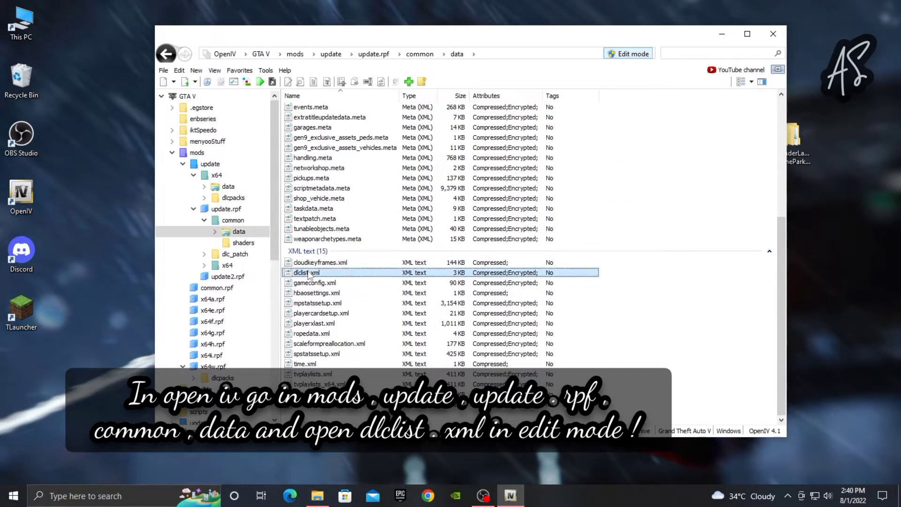
{"action": "right_click", "coordinate": [307, 272]}
{"action": "left_click", "coordinate": [332, 291]}
Step: Duplicate the last dlcpacks item line in dlclist.xml and clear the pack name in the copy
{"action": "scroll", "coordinate": [362, 296], "scroll_direction": "down", "scroll_amount": 14}
{"action": "scroll", "coordinate": [363, 299], "scroll_direction": "down", "scroll_amount": 6}
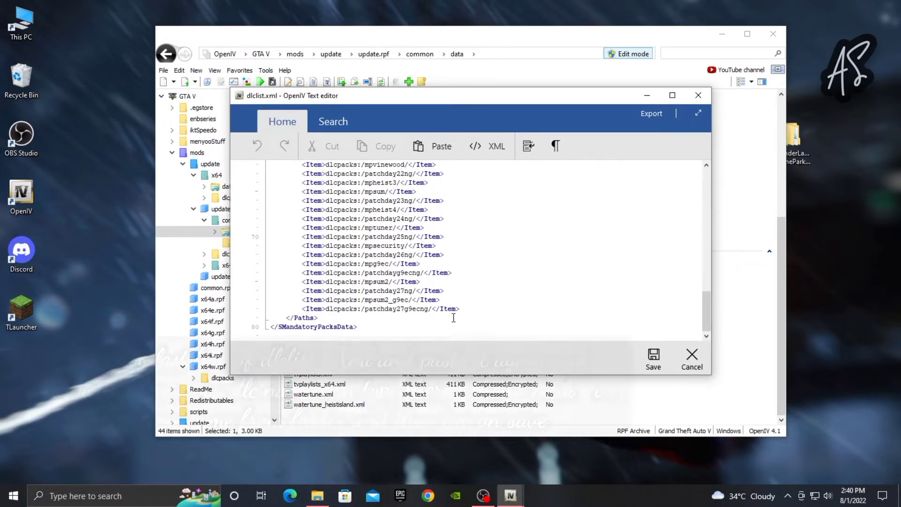
{"action": "left_click_drag", "start_coordinate": [469, 308], "coordinate": [327, 309]}
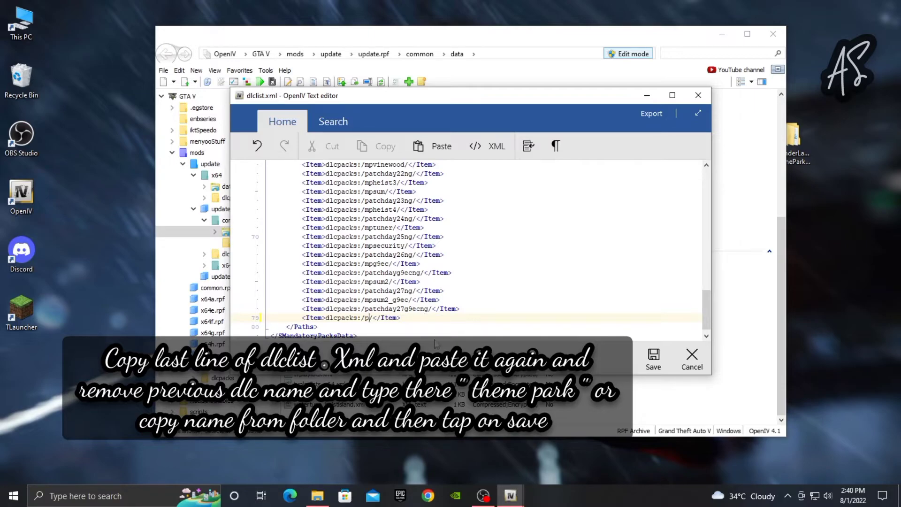
Step: Open the mods\update\x64\dlcpacks folder inside the WonderLandV ThemePark v5 package
{"action": "double_click", "coordinate": [800, 156]}
{"action": "double_click", "coordinate": [416, 114]}
{"action": "double_click", "coordinate": [398, 127]}
{"action": "double_click", "coordinate": [397, 117]}
{"action": "double_click", "coordinate": [397, 116]}
{"action": "double_click", "coordinate": [397, 117]}
{"action": "double_click", "coordinate": [397, 116]}
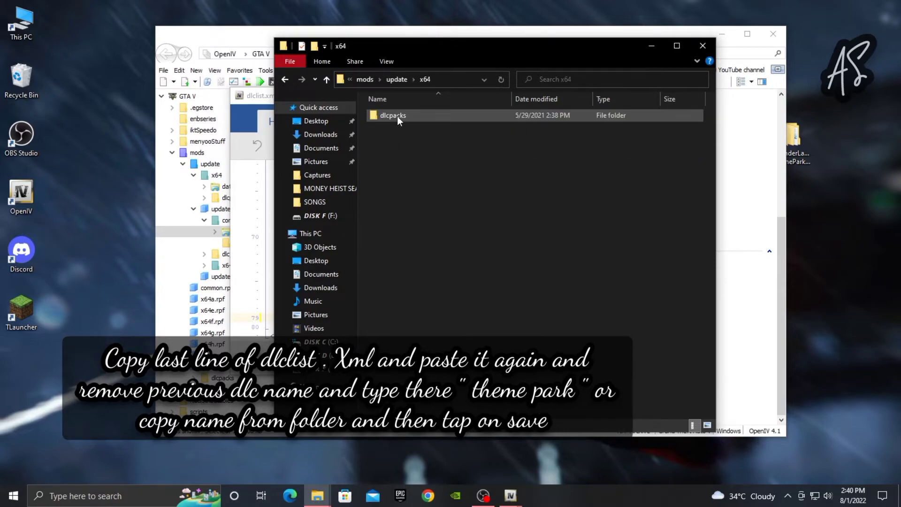
{"action": "double_click", "coordinate": [397, 116]}
Step: Copy the folder name themepark into the empty dlcpacks item of dlclist.xml and save the file
{"action": "right_click", "coordinate": [397, 116]}
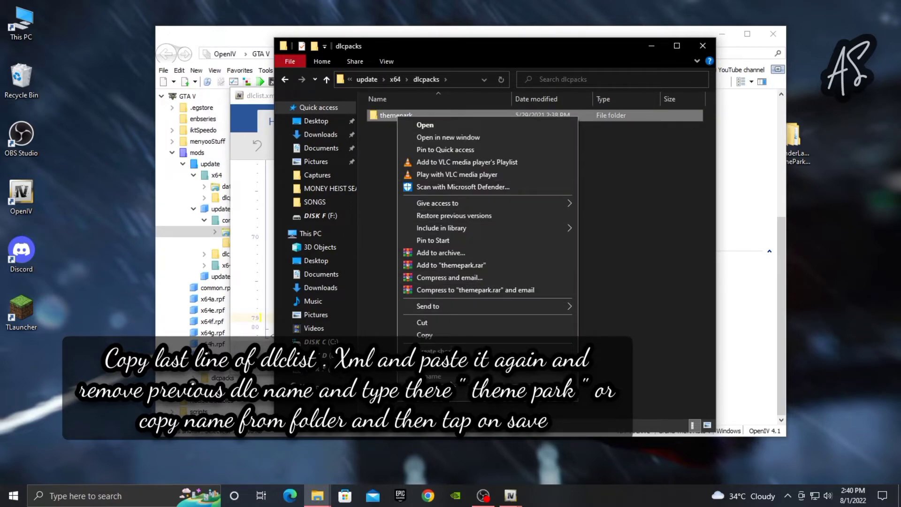
{"action": "left_click", "coordinate": [430, 376]}
{"action": "right_click", "coordinate": [396, 116]}
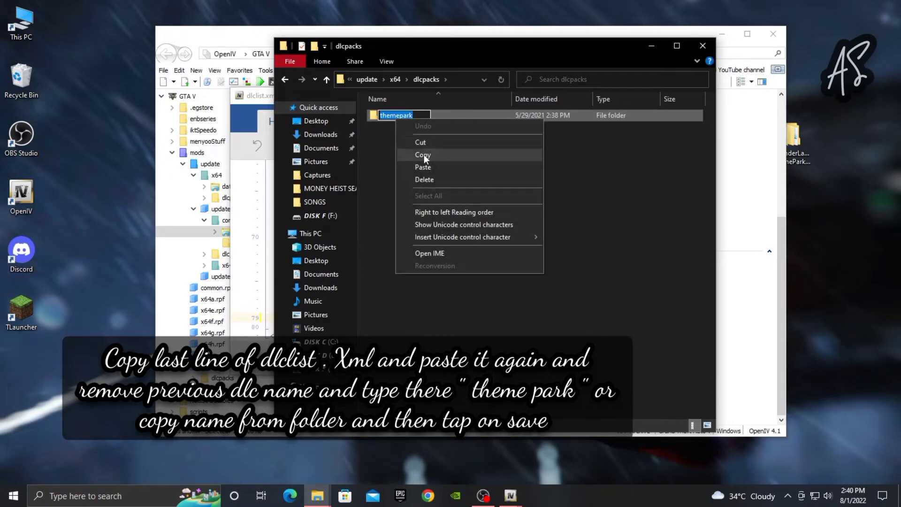
{"action": "left_click", "coordinate": [413, 154]}
{"action": "left_click", "coordinate": [700, 47]}
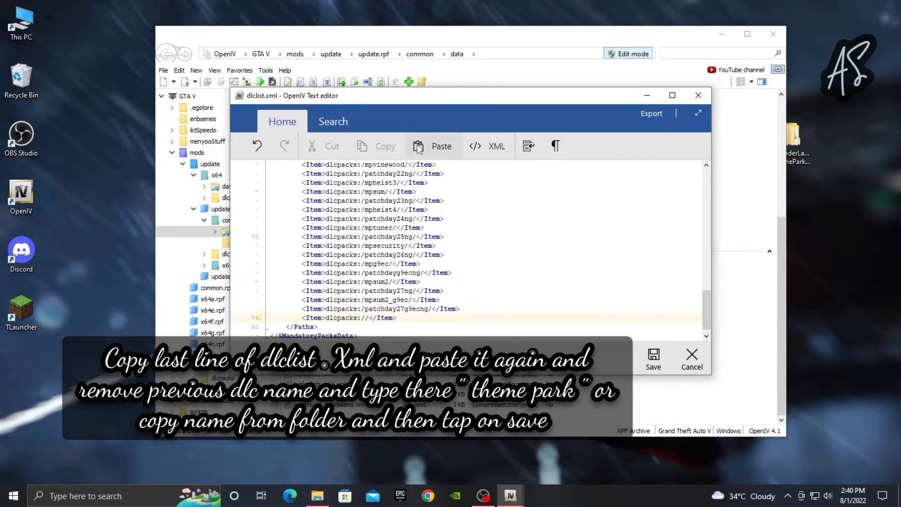
{"action": "left_click", "coordinate": [664, 357]}
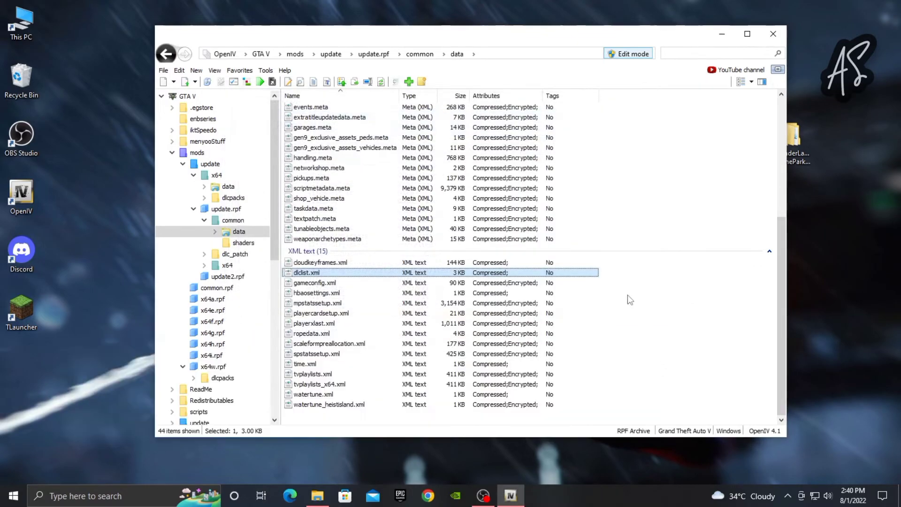
Step: Close all open archives and exit OpenIV
{"action": "left_click", "coordinate": [164, 70]}
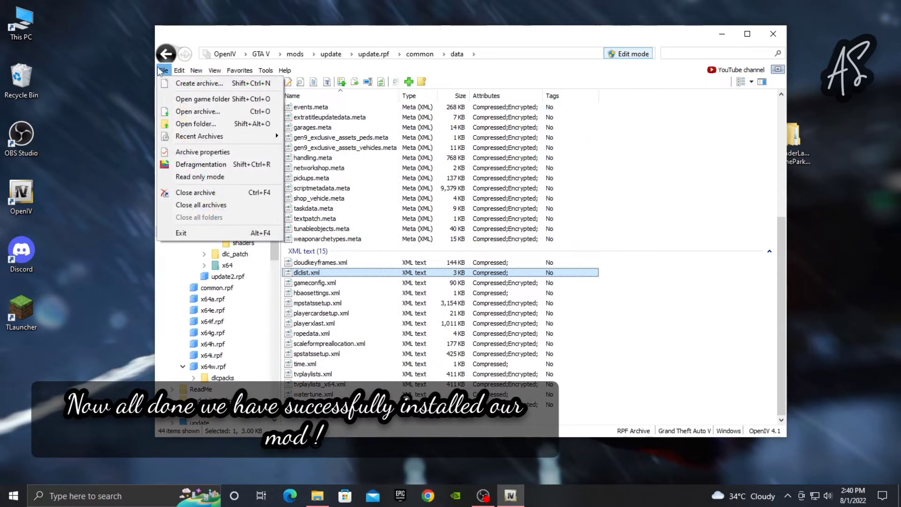
{"action": "left_click", "coordinate": [215, 206]}
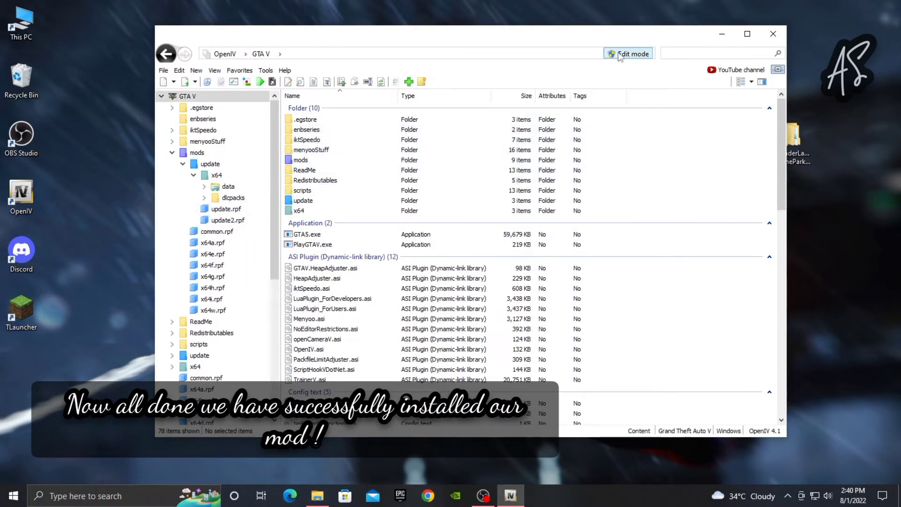
{"action": "left_click", "coordinate": [773, 34]}
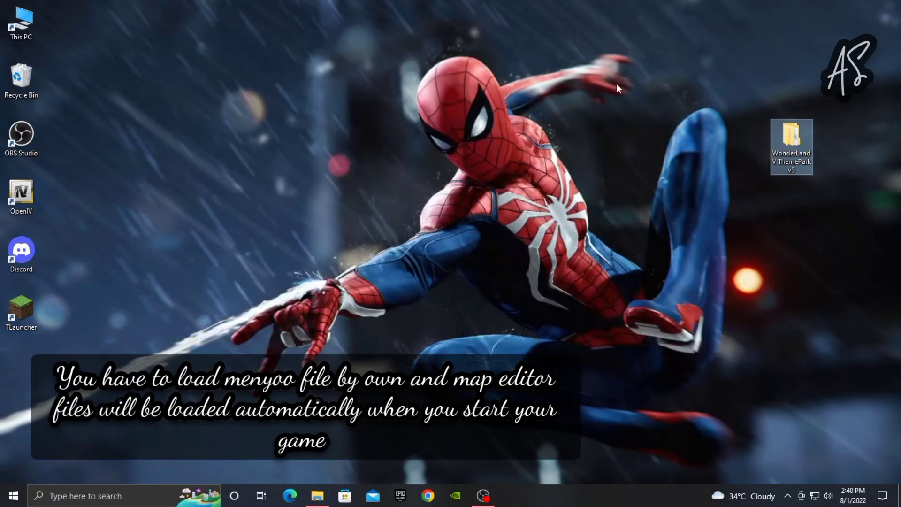